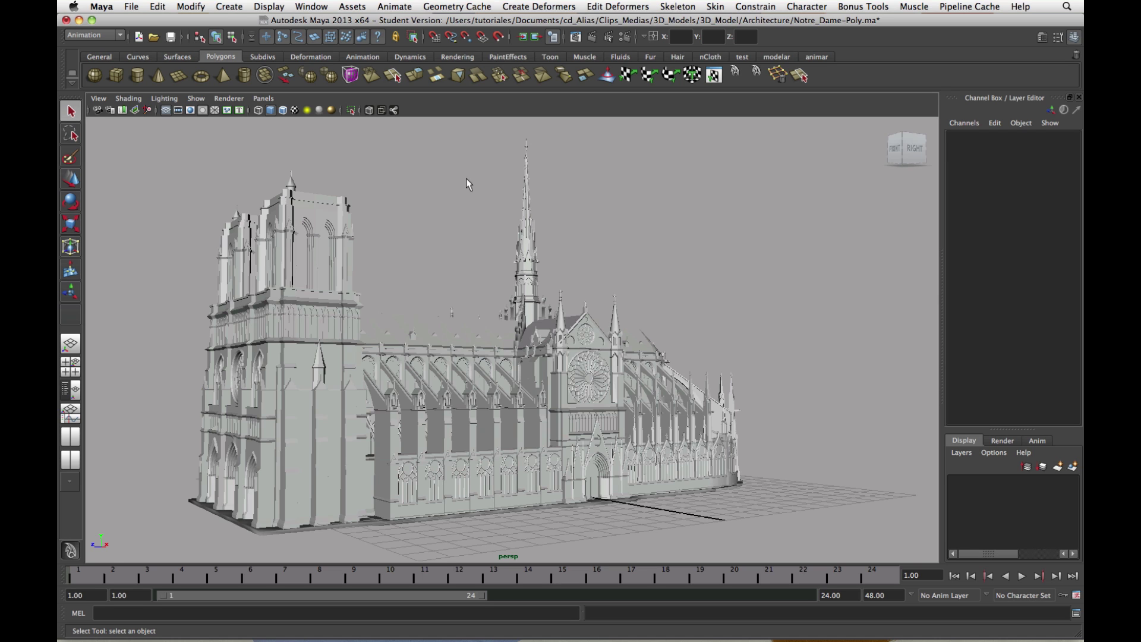
Create a new camera and display the scene in wireframe
left_click(228, 7)
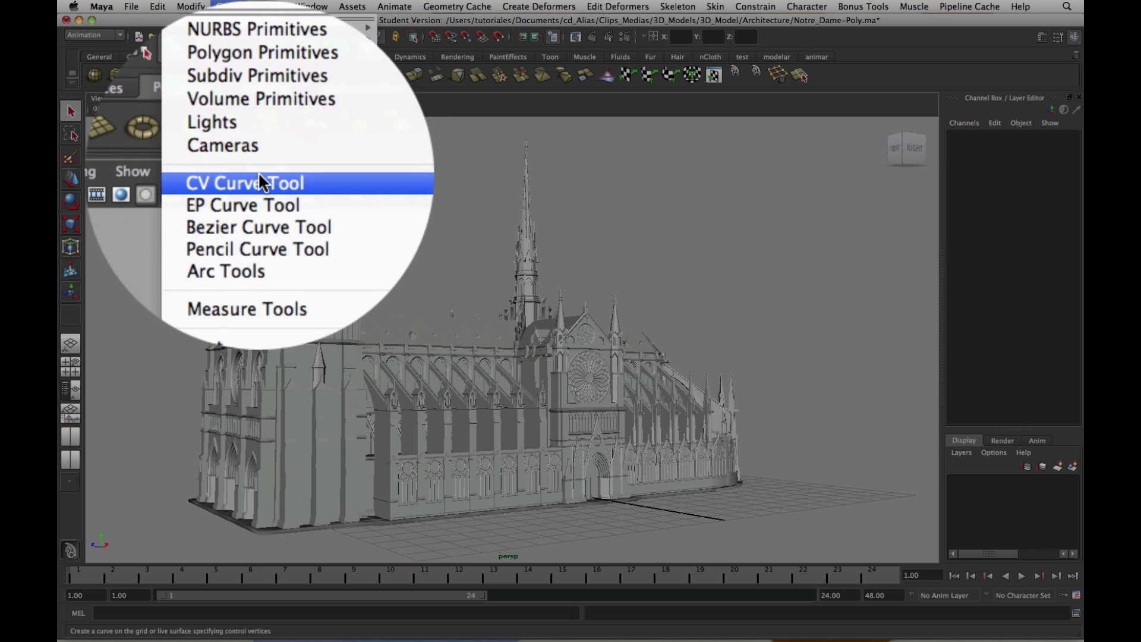
mouse_move(259, 173)
left_click(394, 86)
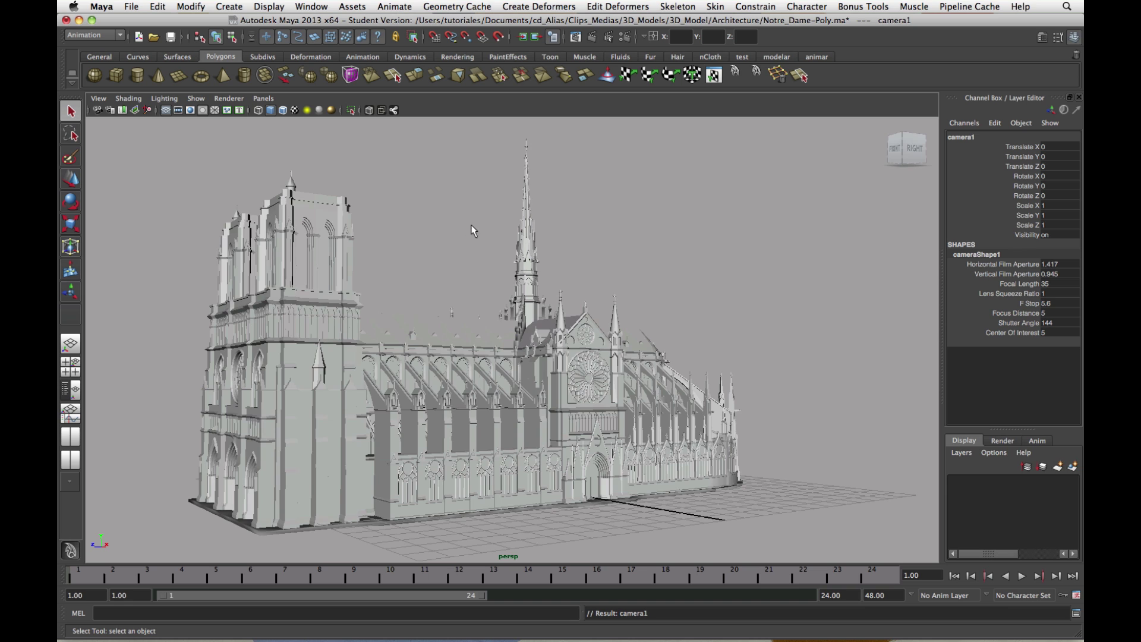
key("4")
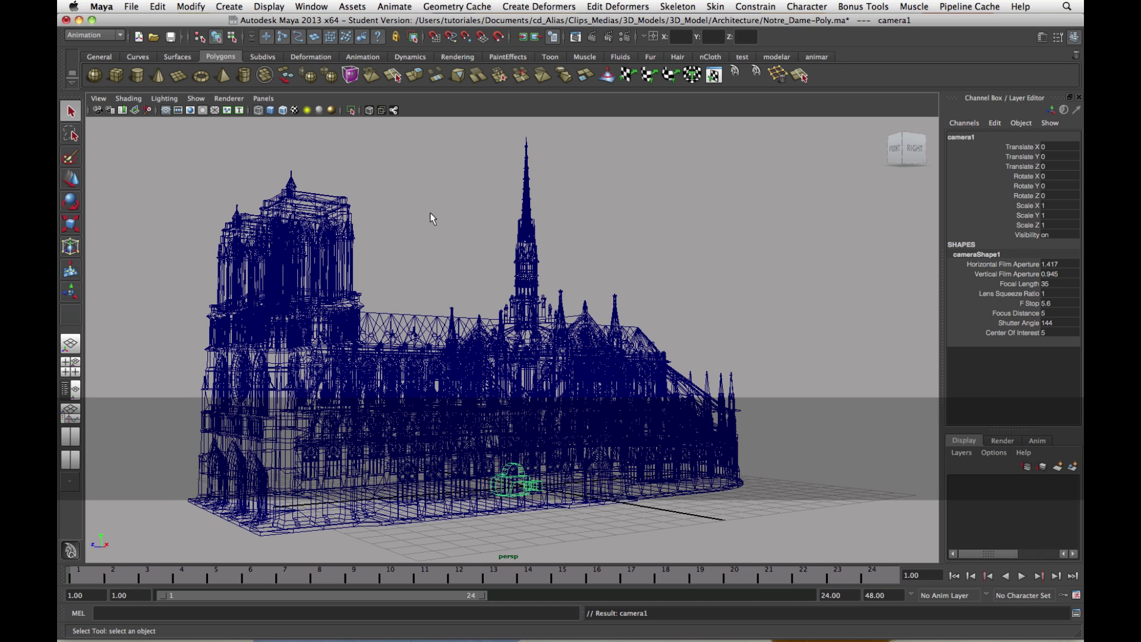
Look through the new camera, pull it back and orbit it to face the cathedral's long side, and restore shaded display
left_click(265, 100)
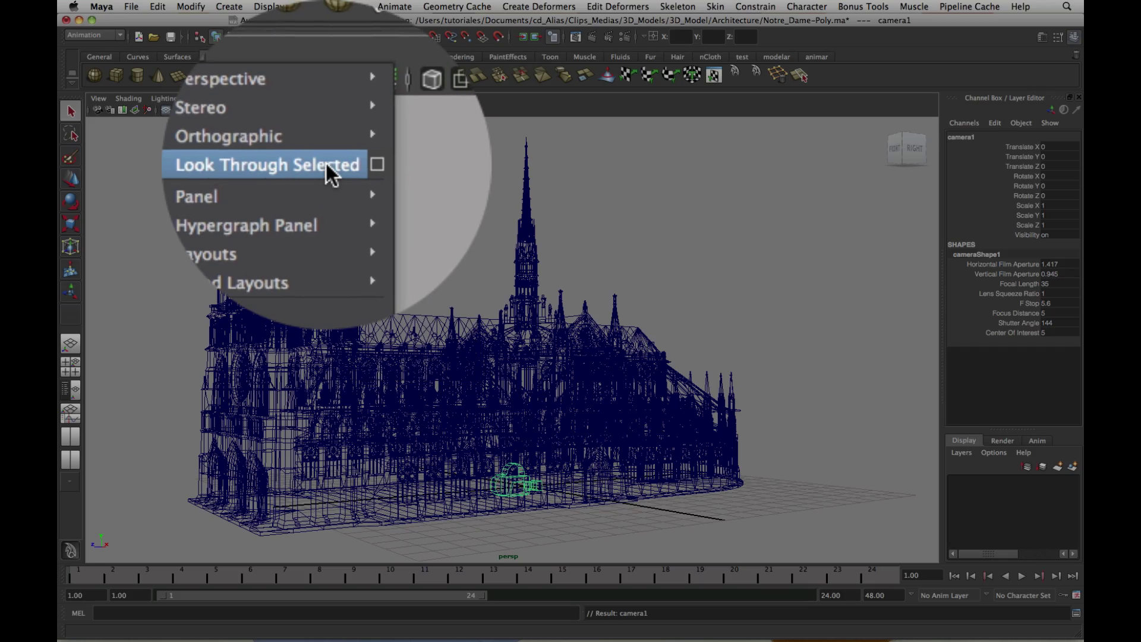
left_click(326, 165)
scroll(444, 311, "down", 10)
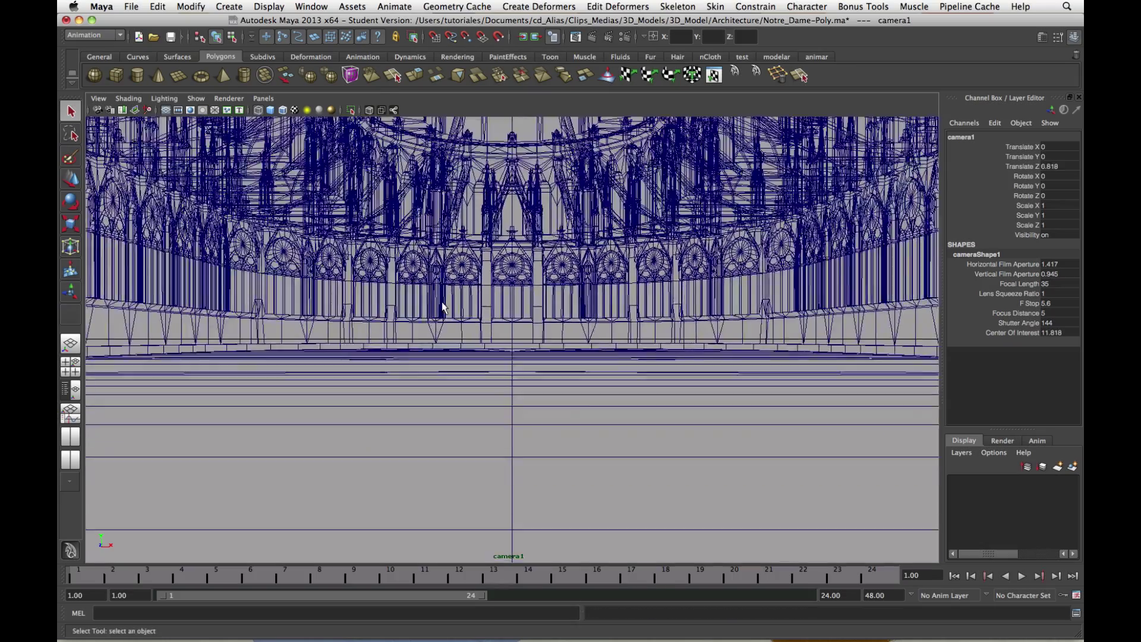
left_click_drag(442, 313, 333, 295, "alt")
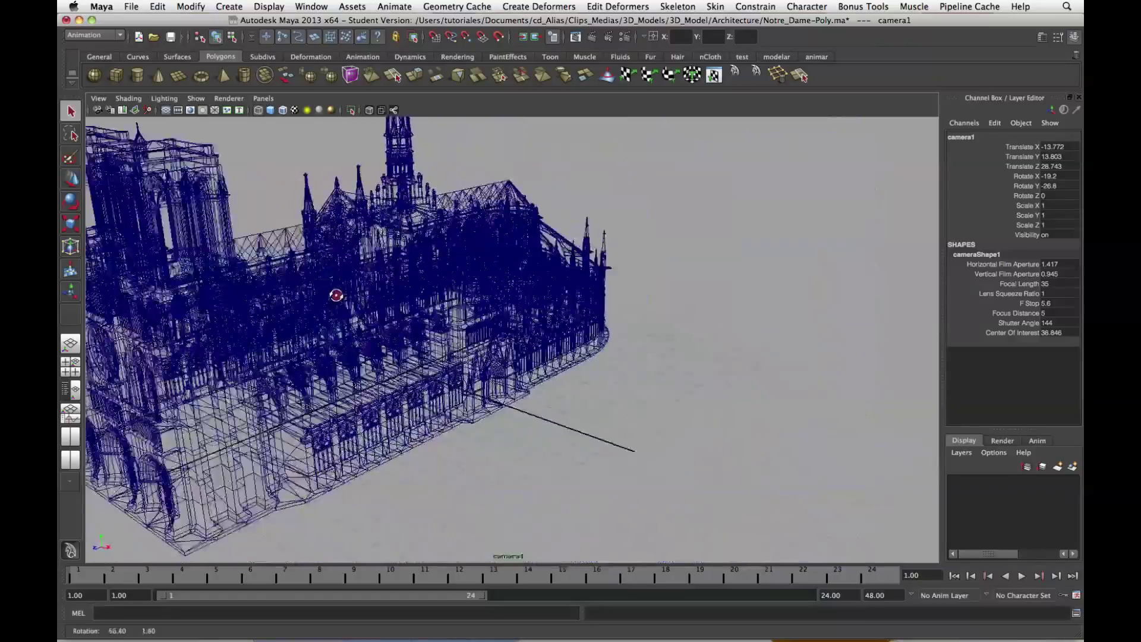
middle_click_drag(333, 295, 520, 346, "alt")
left_click_drag(519, 345, 438, 331, "alt")
key("5")
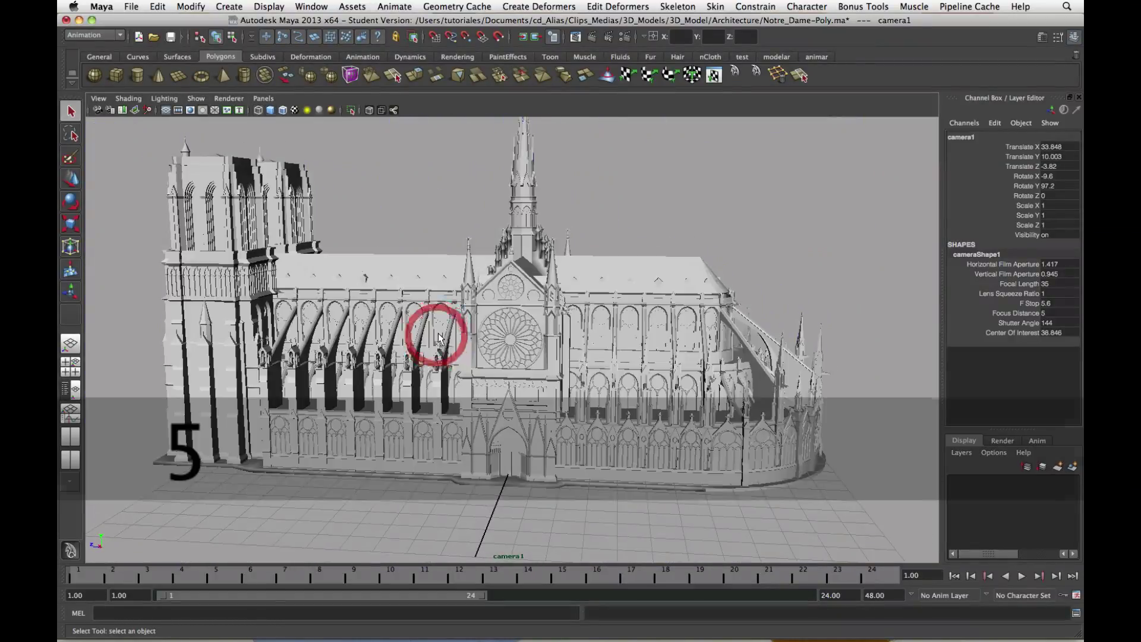
Refine the camera's framing of the side façade, placing it at about X 25.9, Y 5.5, Z 8.6 with Y rotation about 72.8°
middle_click_drag(486, 331, 459, 385, "alt")
mouse_move(460, 385)
left_mouse_down("alt")
mouse_move(493, 379)
mouse_move(472, 376)
left_mouse_up("alt")
right_click_drag(472, 375, 446, 372, "alt")
left_click_drag(446, 372, 422, 363, "alt")
right_click_drag(422, 364, 518, 406, "alt")
middle_click_drag(466, 387, 519, 396, "alt")
right_click_drag(519, 394, 505, 387, "alt")
left_click_drag(505, 388, 458, 370, "alt")
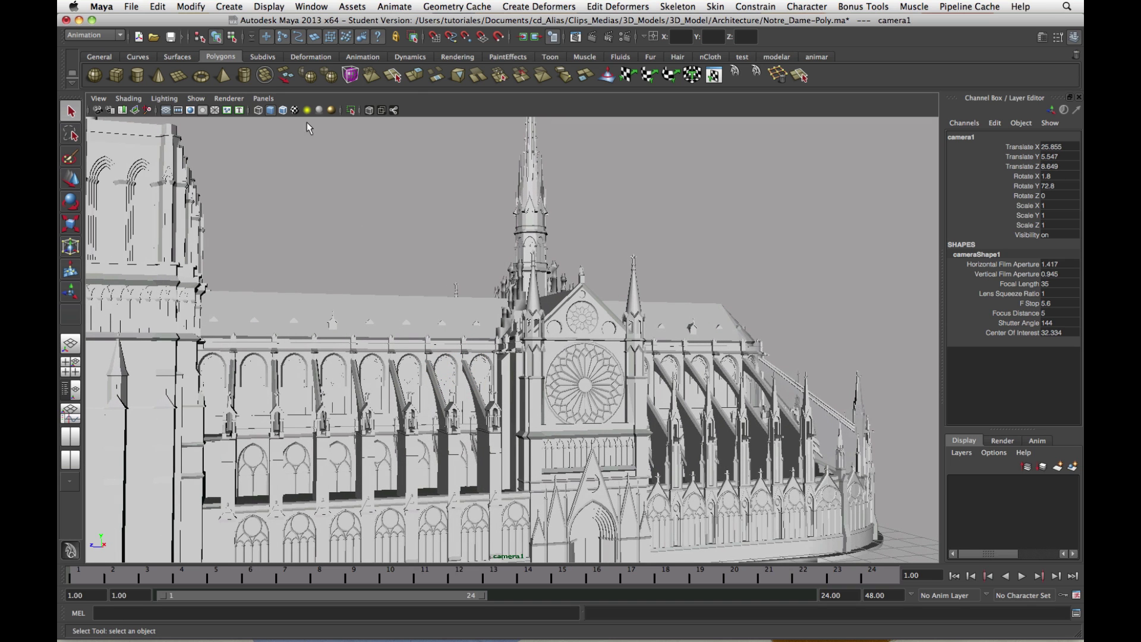
Switch back to the persp view, frame the cathedral together with the camera, and activate the Move tool
left_click(263, 99)
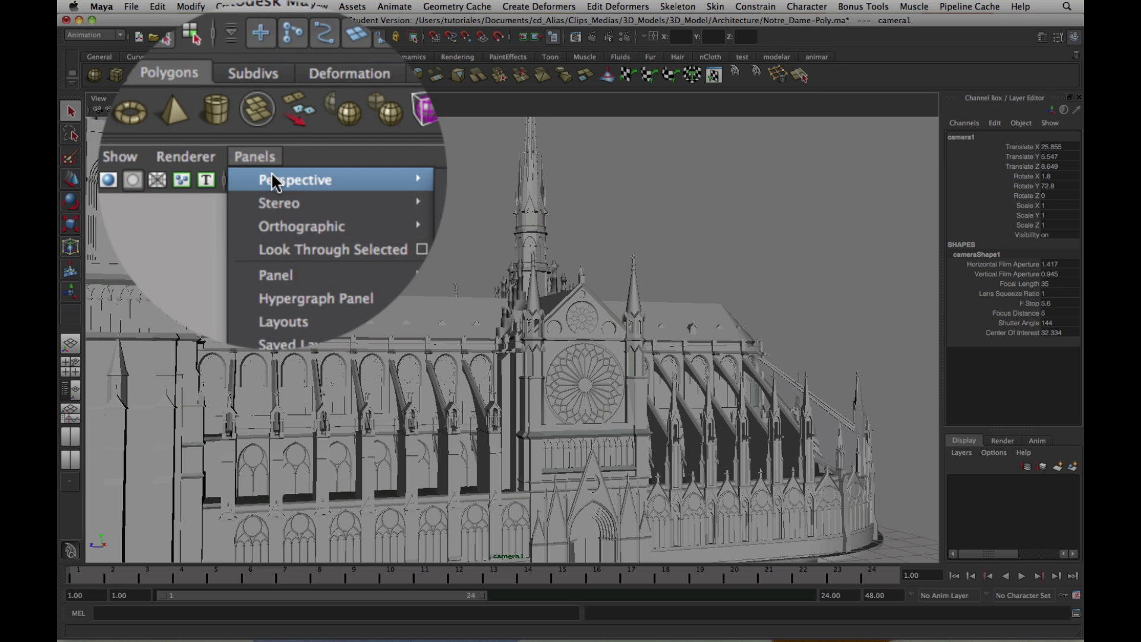
mouse_move(273, 110)
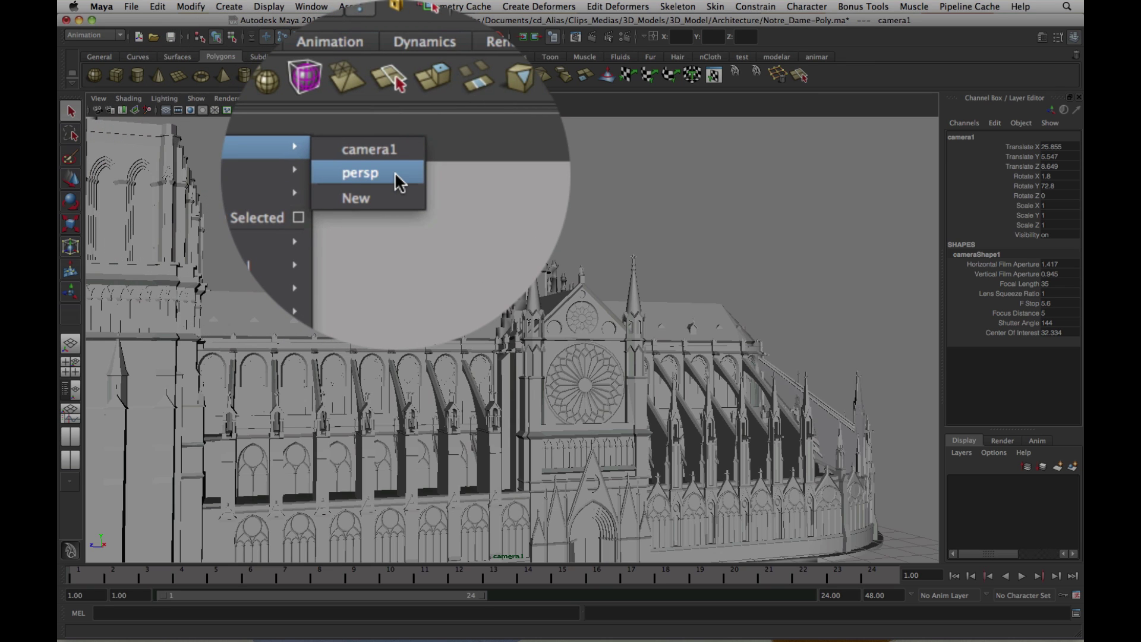
left_click(395, 124)
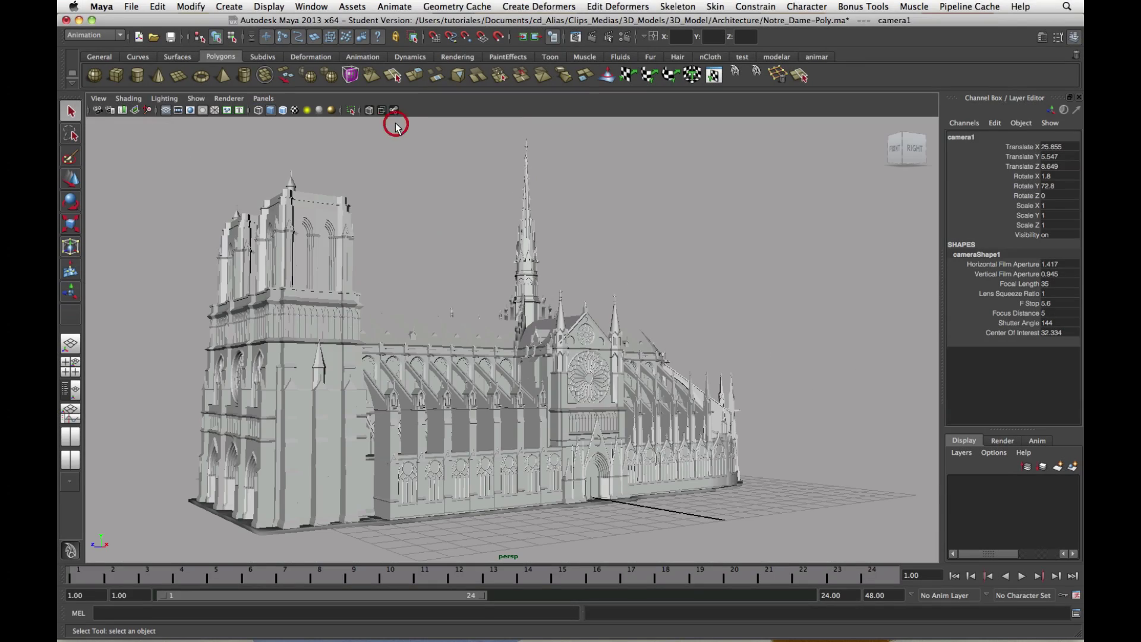
scroll(528, 358, "down", 10)
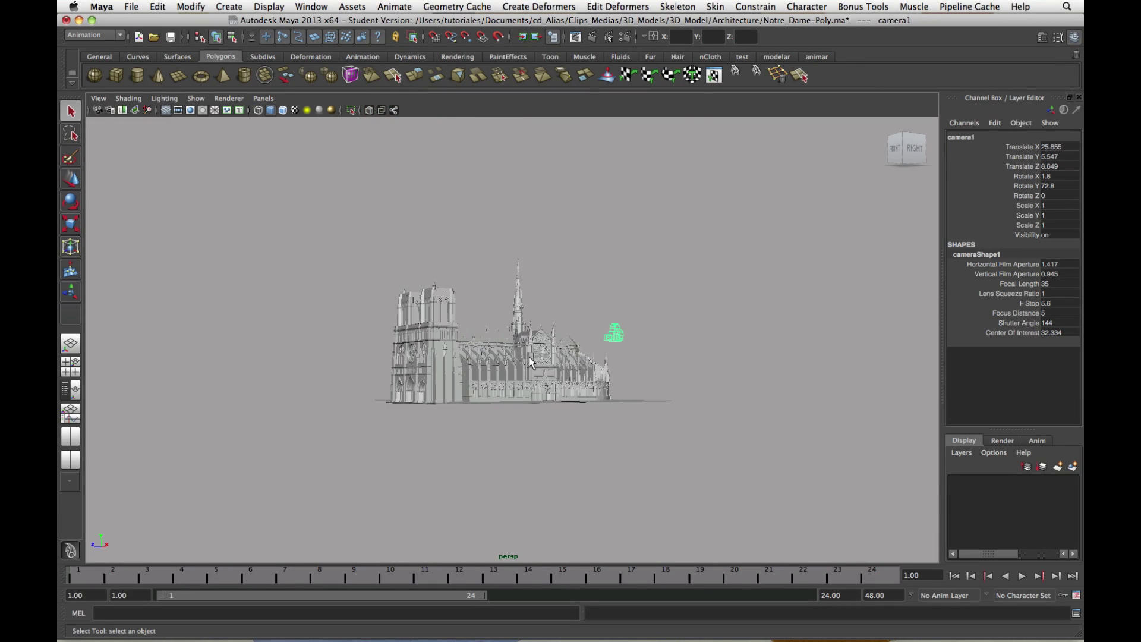
scroll(528, 357, "up", 7)
left_click_drag(529, 362, 433, 369, "alt")
key("w")
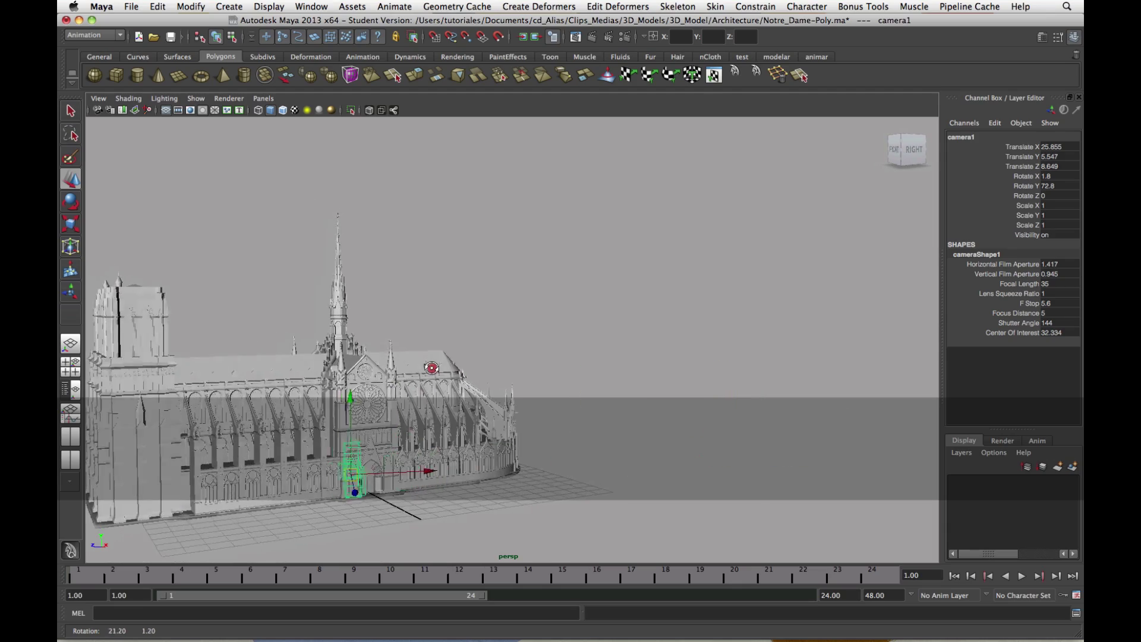
middle_click_drag(433, 369, 554, 341, "alt")
left_click_drag(553, 341, 501, 338, "alt")
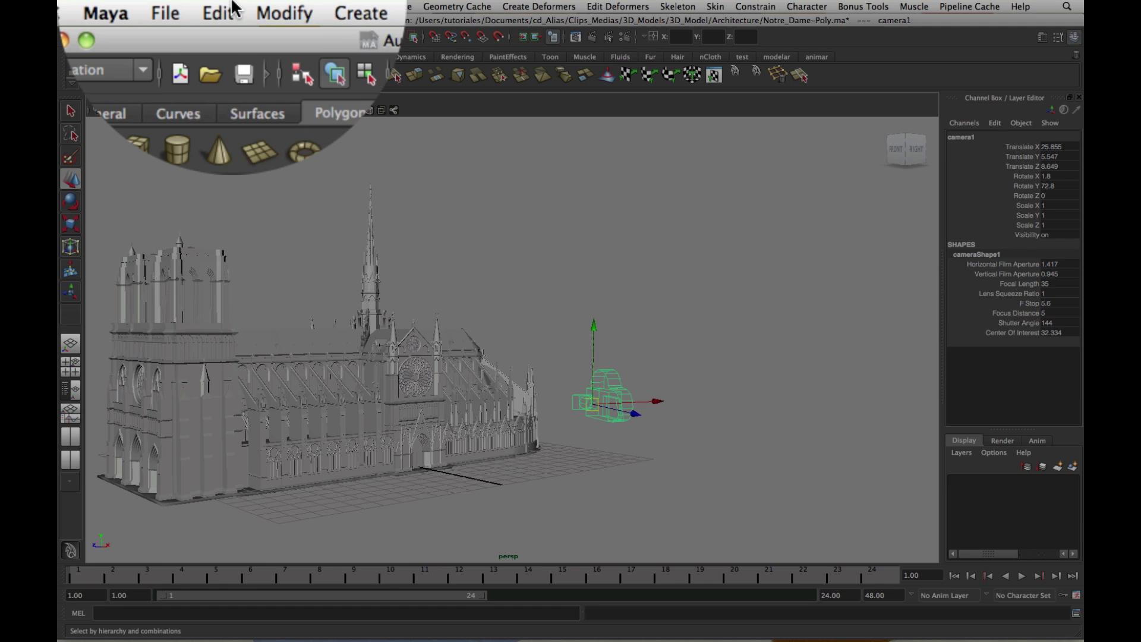
Group the selected camera and center the group's pivot on it
left_click(158, 6)
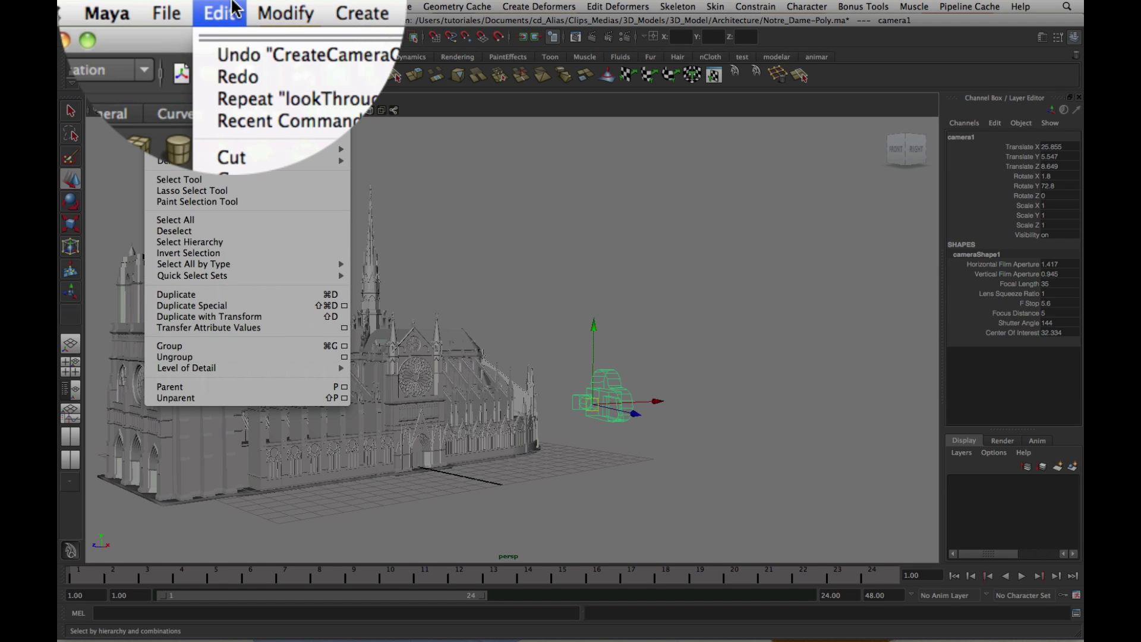
left_click(230, 345)
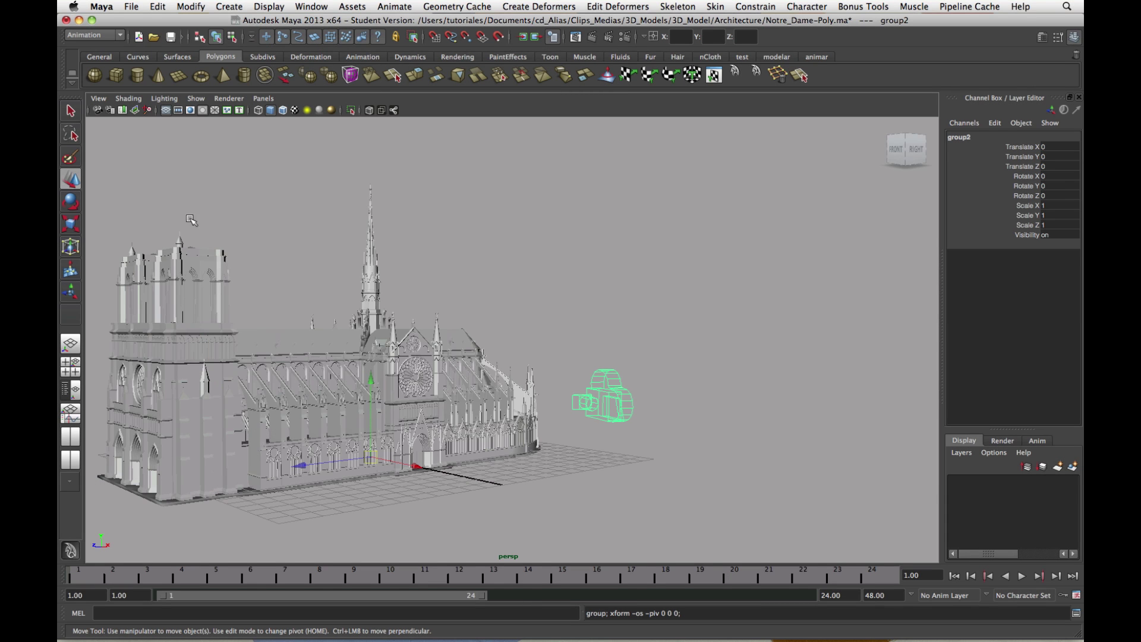
left_click(191, 6)
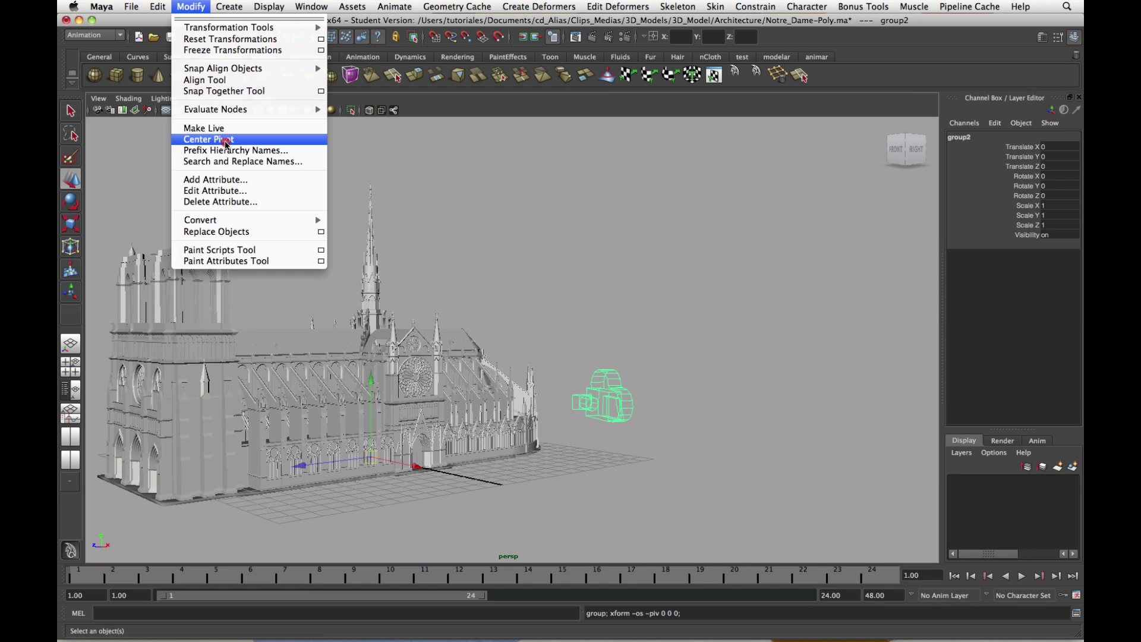
left_click(225, 141)
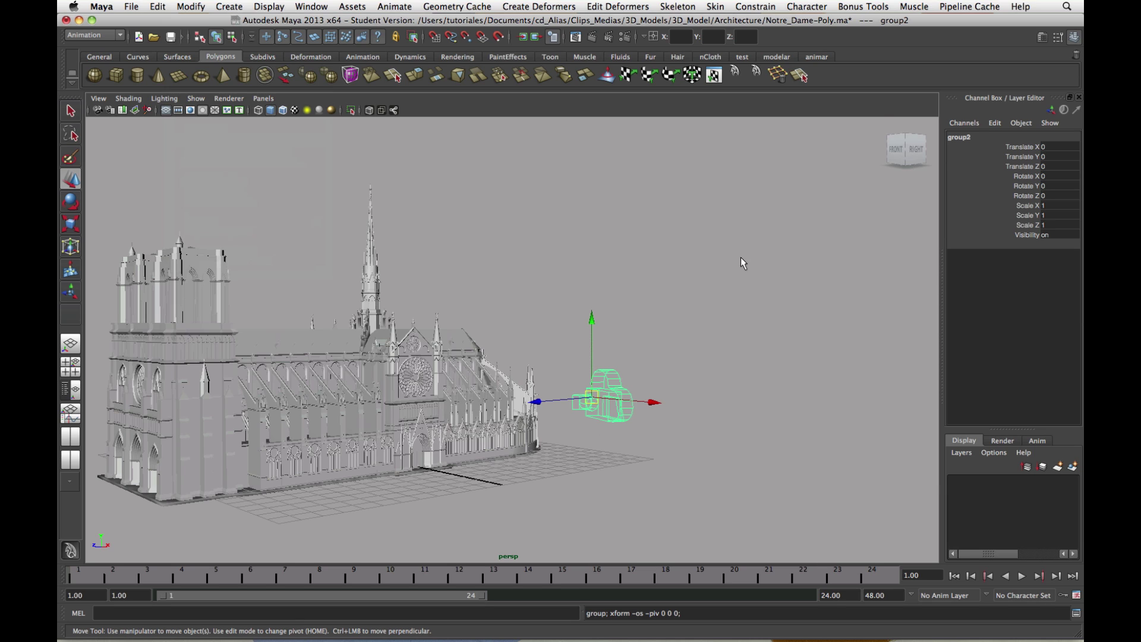
Rename the camera's group as grupo_camara and deselect it
double_click(960, 137)
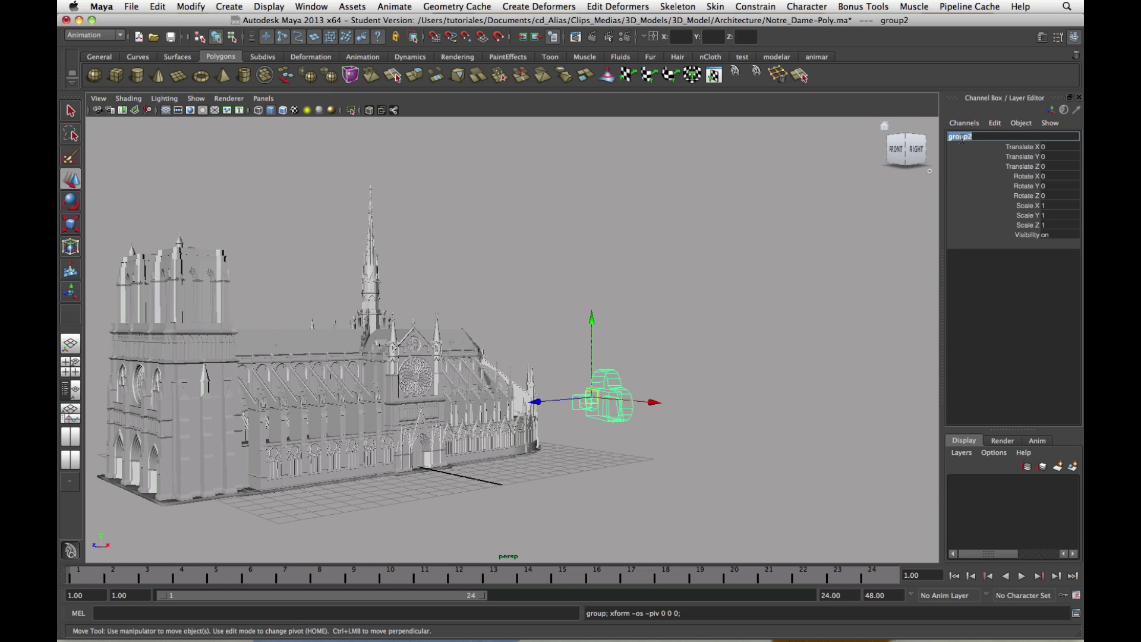
type("grupo")
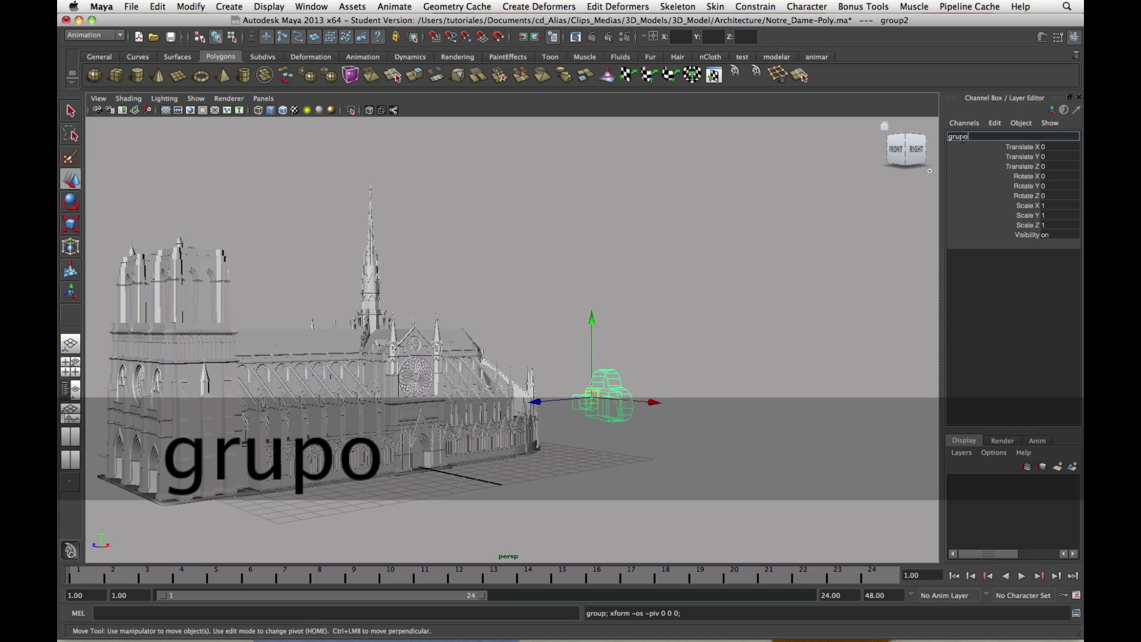
type("_camara")
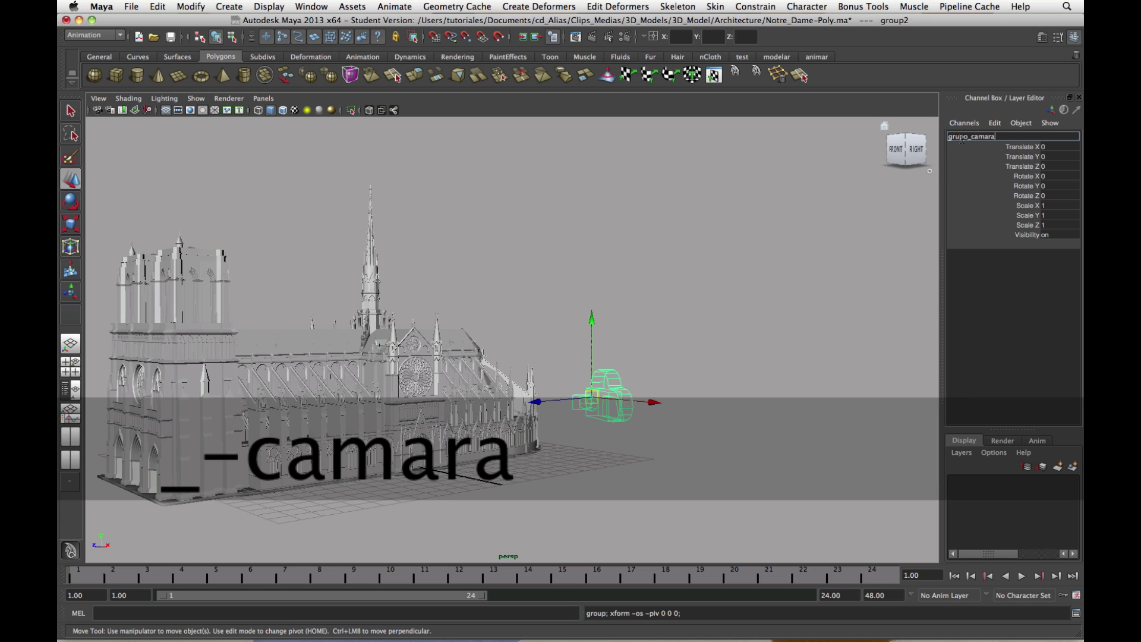
key("Return")
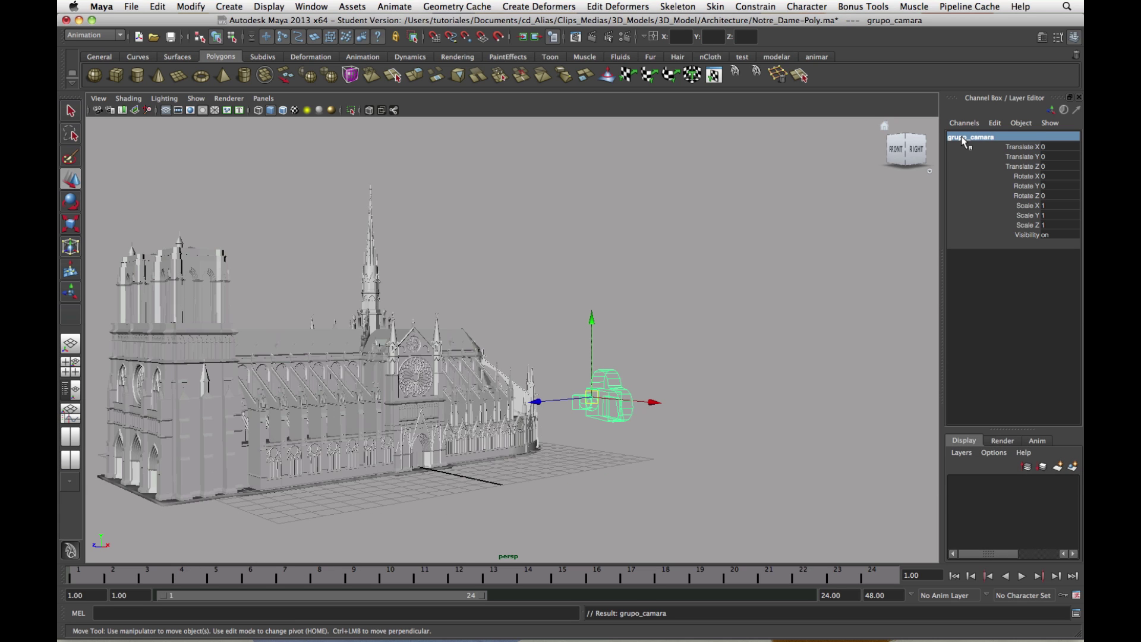
left_click(714, 250)
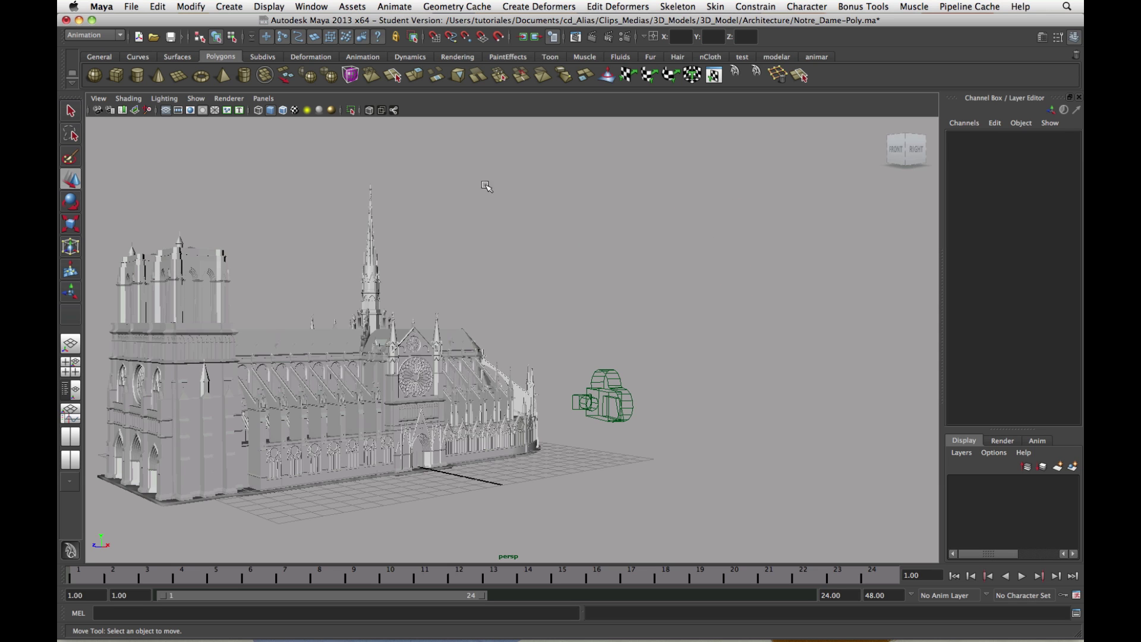
Open the Expression Editor, widen its window, and move it aside to leave room for another window
left_click(308, 6)
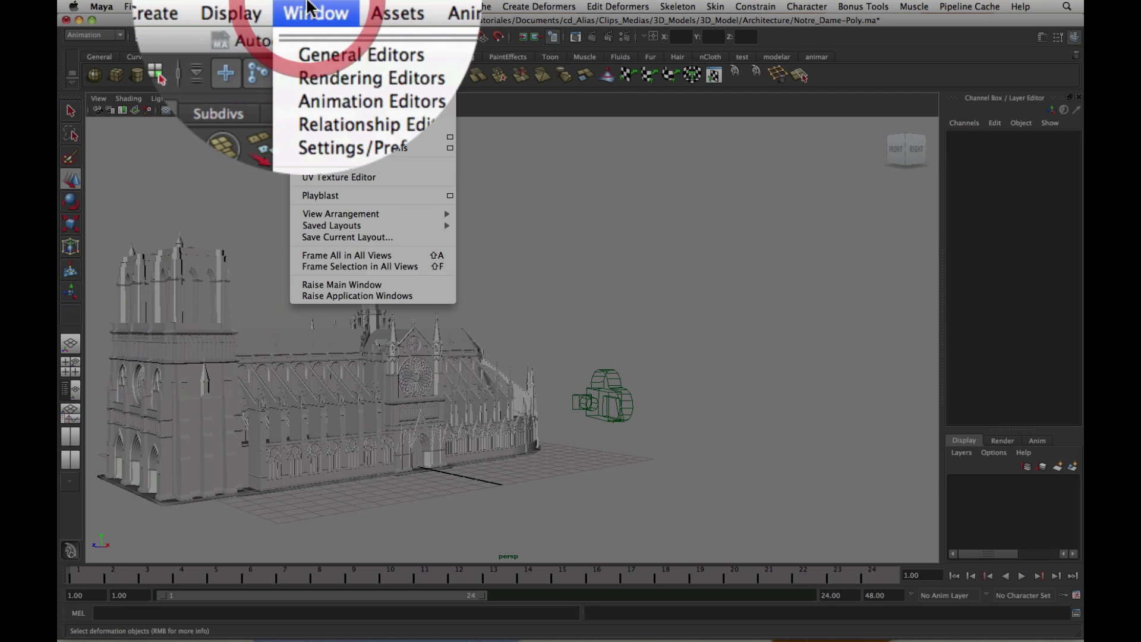
mouse_move(416, 102)
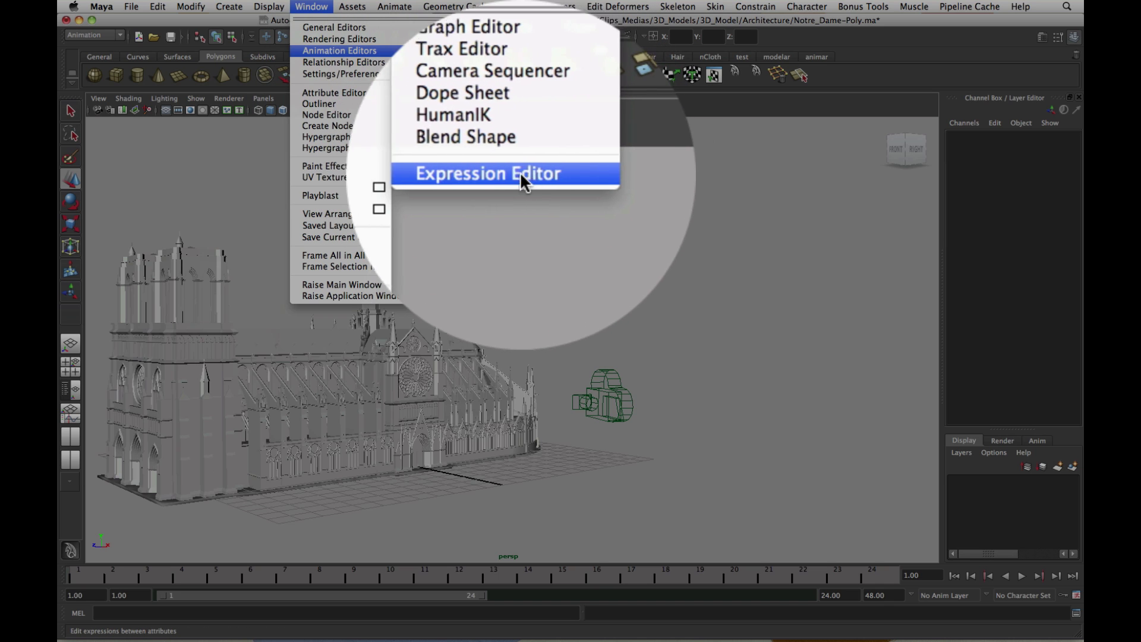
left_click(532, 173)
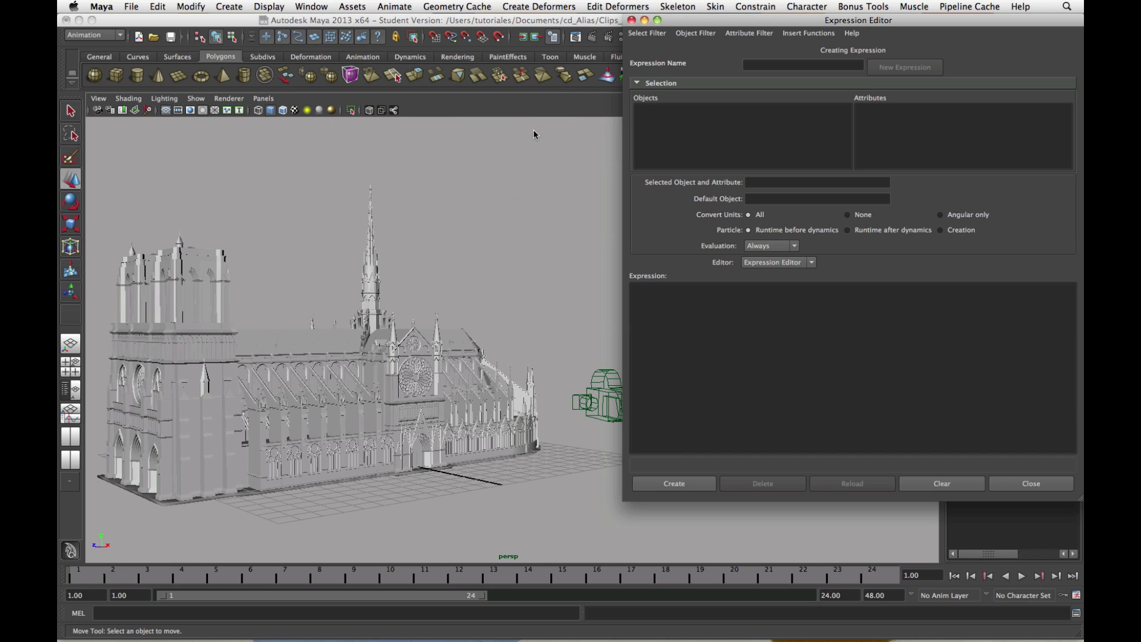
left_click_drag(732, 20, 459, 31)
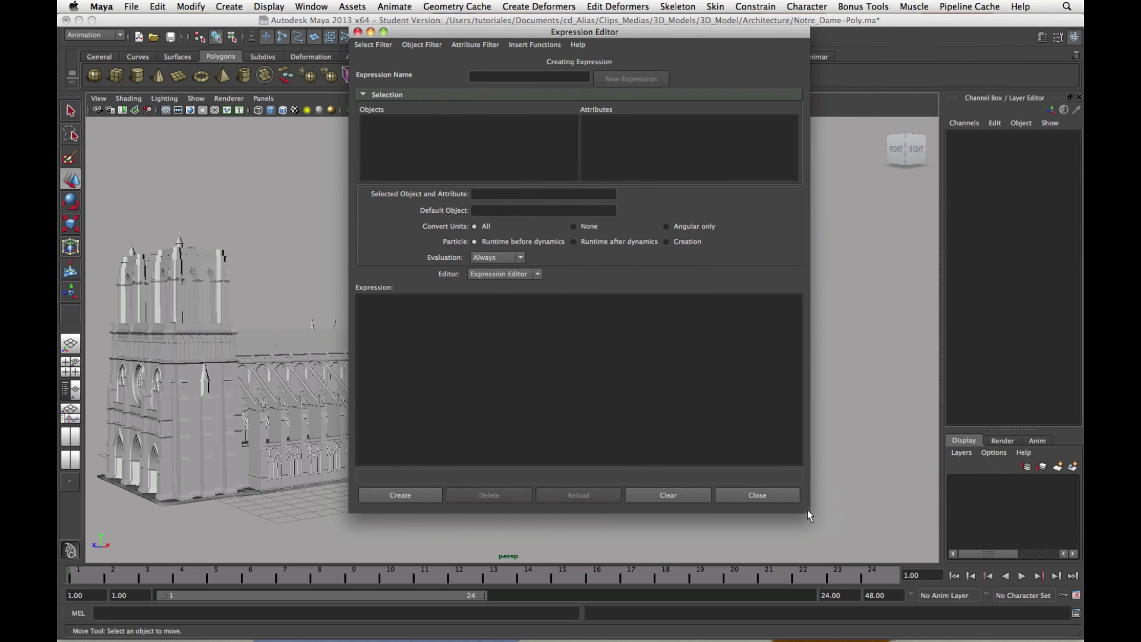
left_click_drag(806, 510, 942, 523)
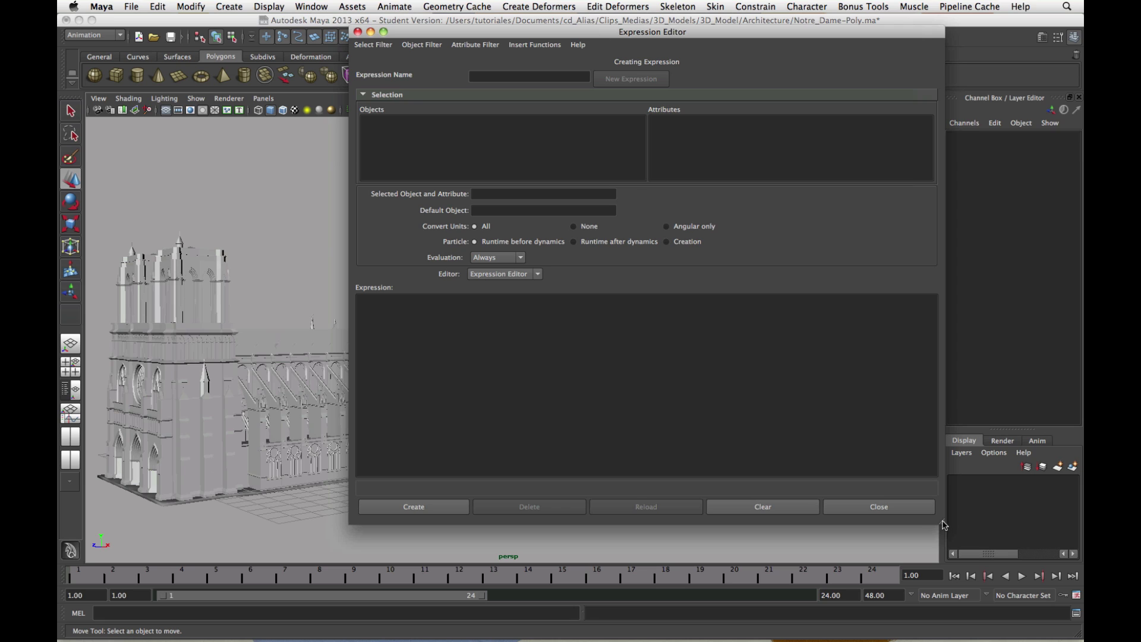
left_click(747, 442)
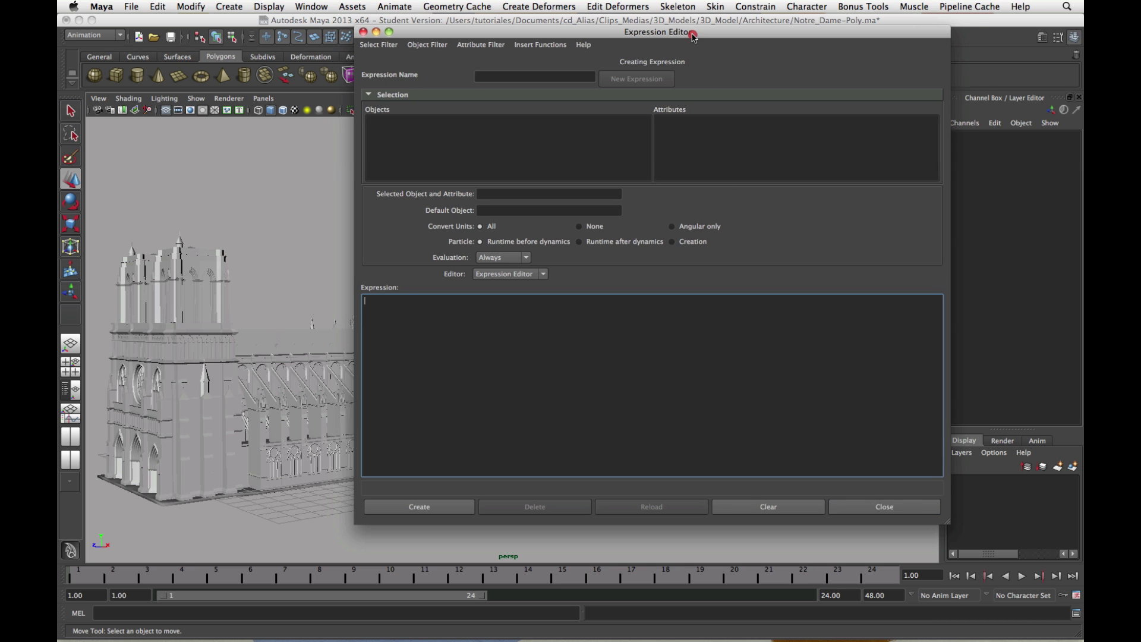
left_click_drag(681, 34, 833, 58)
Open the Outliner beside the Expression Editor and select grupo_camara as the object for the expression
left_click(312, 6)
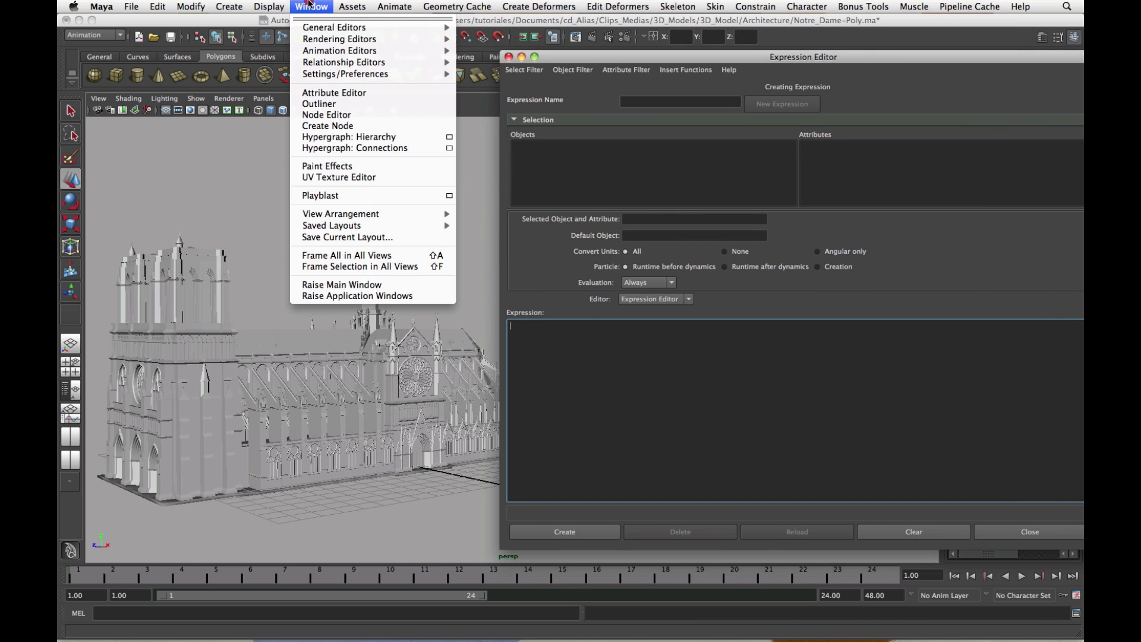
left_click(333, 103)
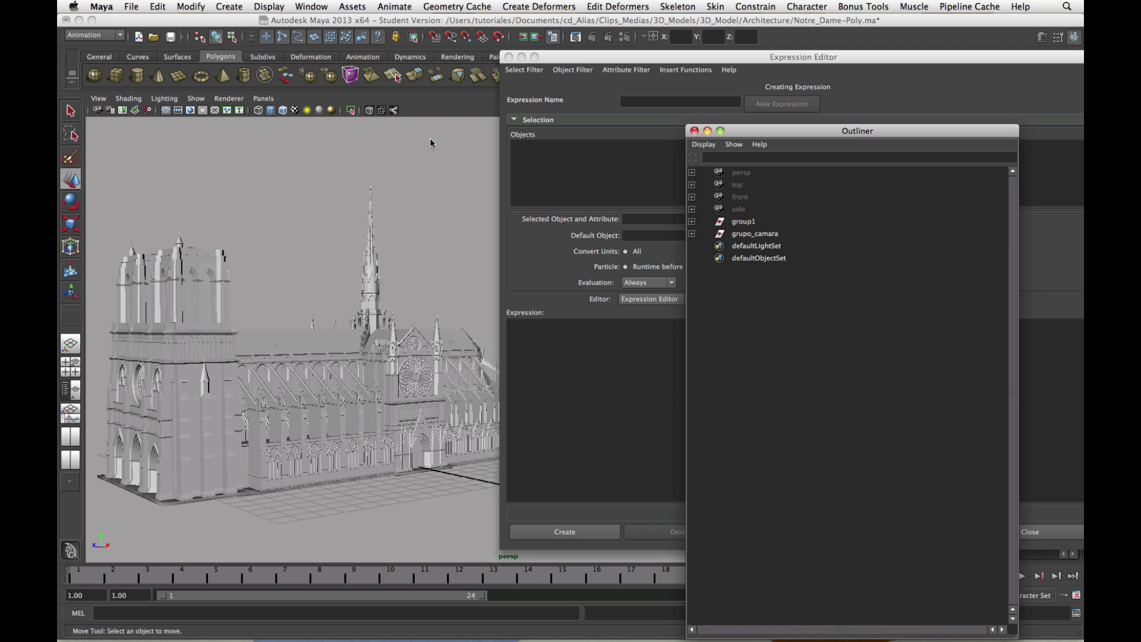
left_click_drag(783, 131, 229, 117)
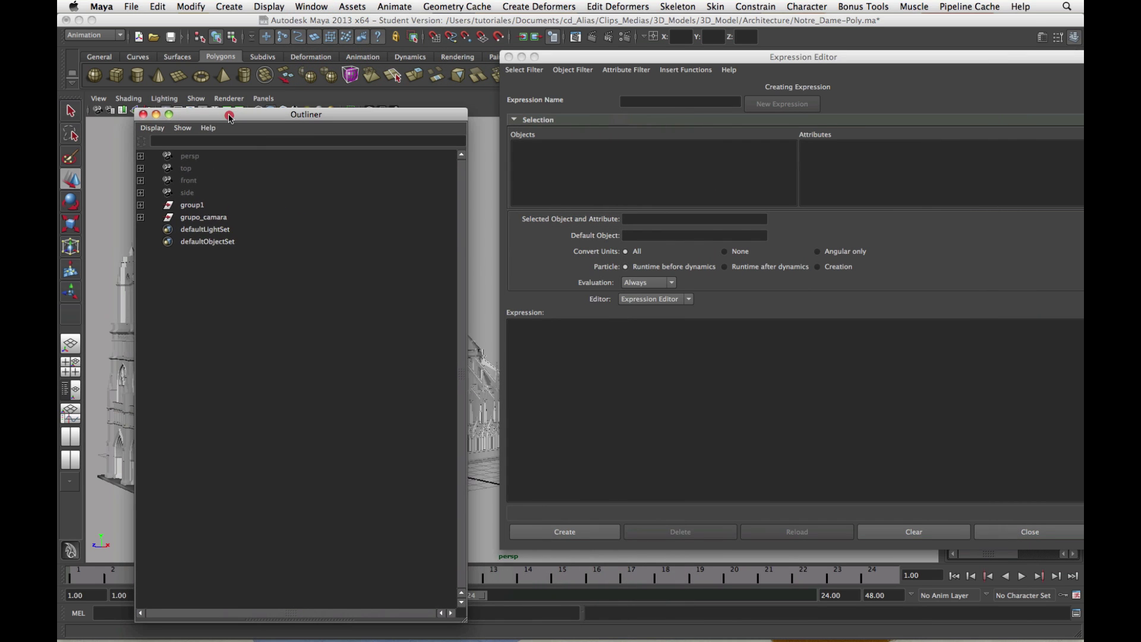
left_click(205, 217)
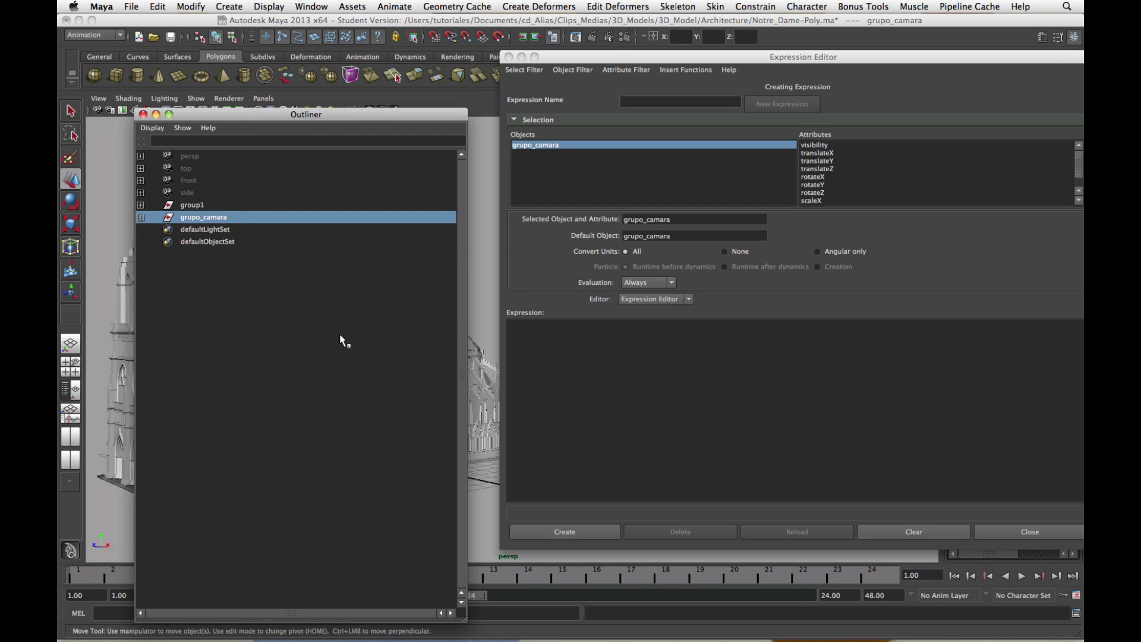
Create the expression "grupo_camara.tx = rand (1,0) ;" for the camera group and play the animation to test the movement
left_click(583, 386)
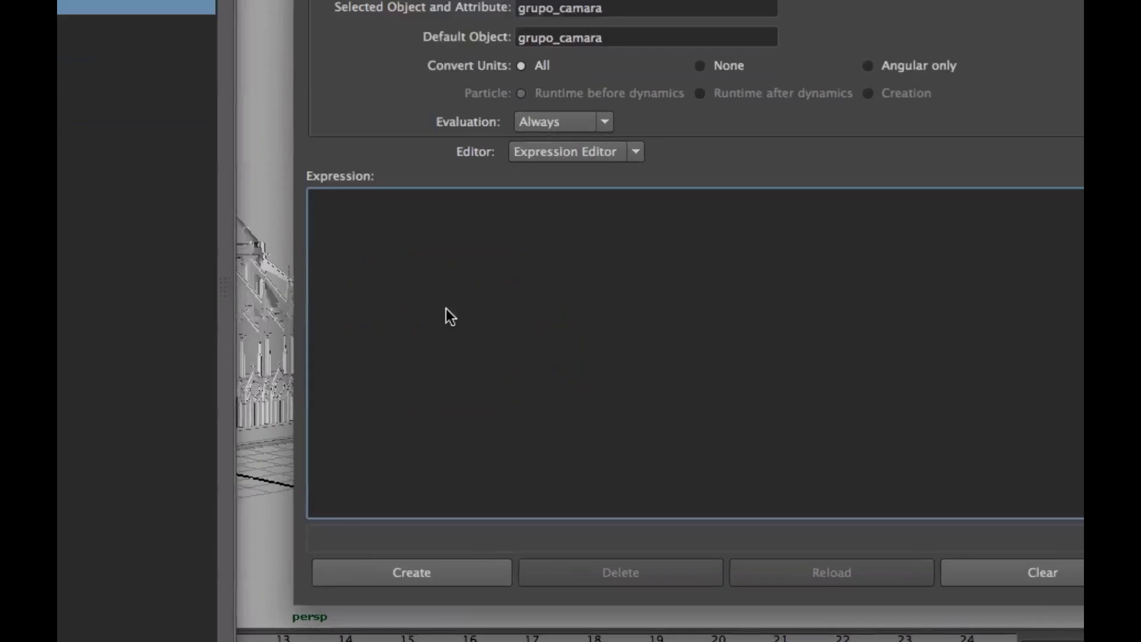
type("grupo")
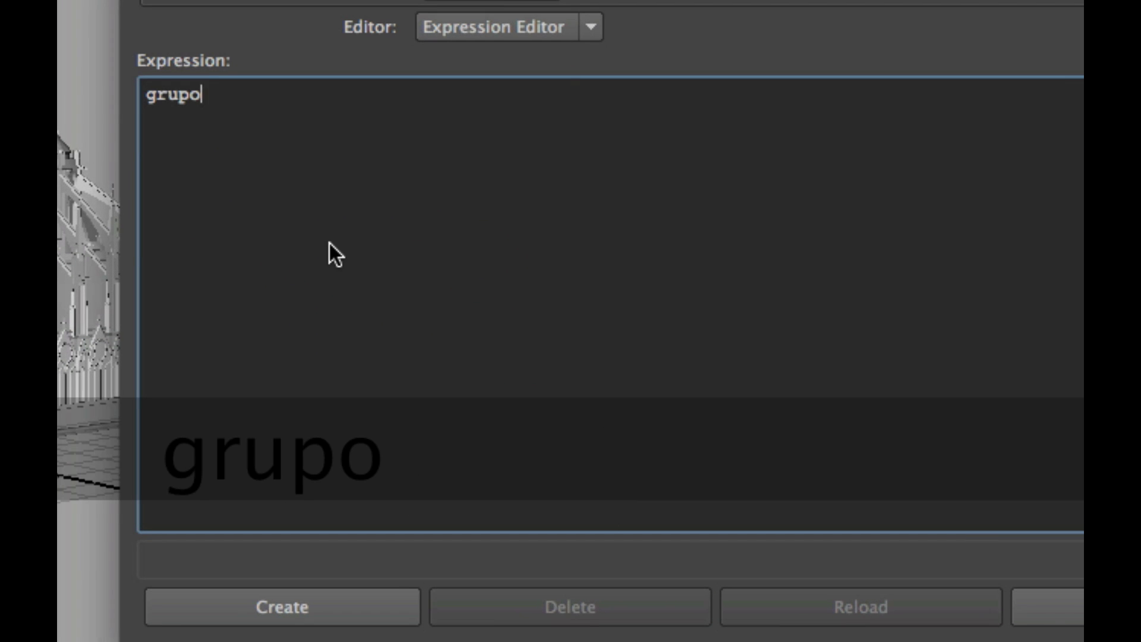
type("_camara")
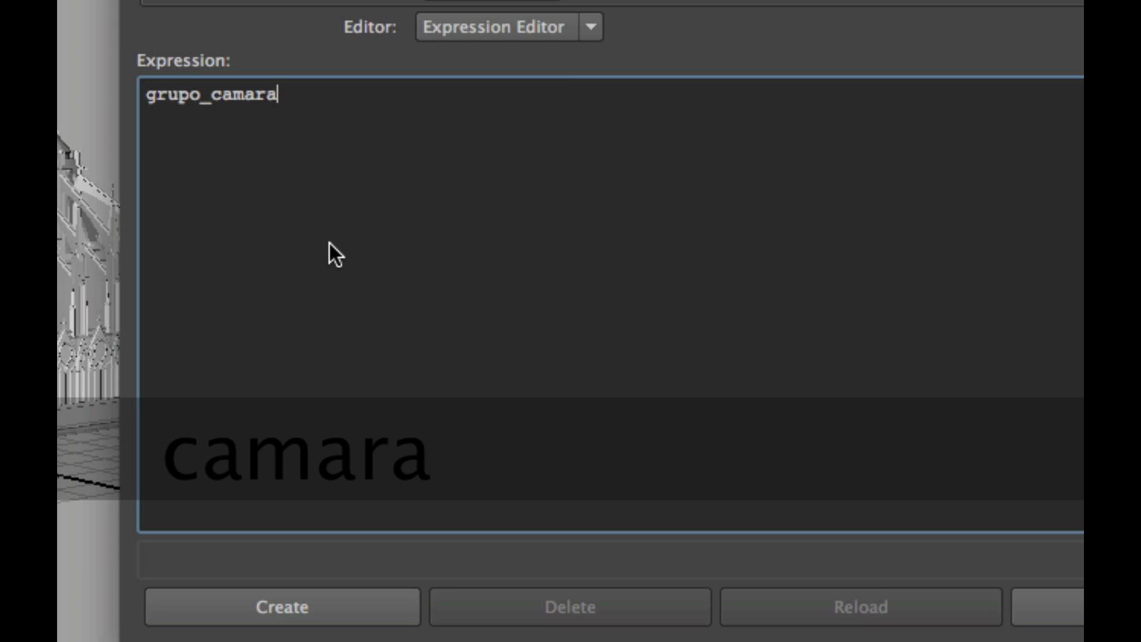
type(".t")
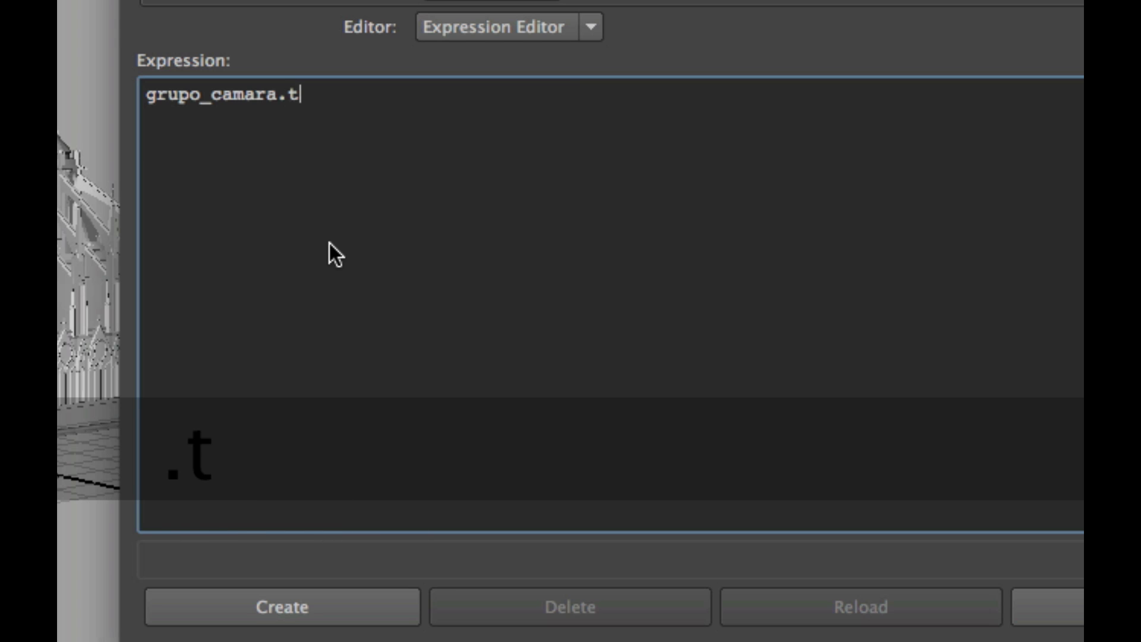
type("x")
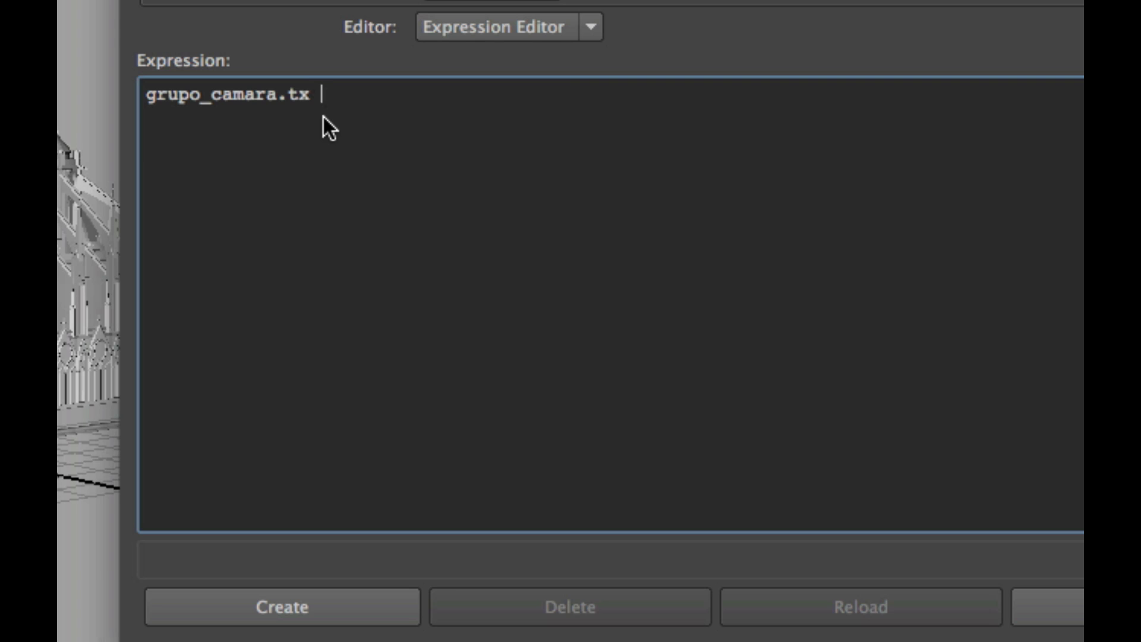
type("= rand ")
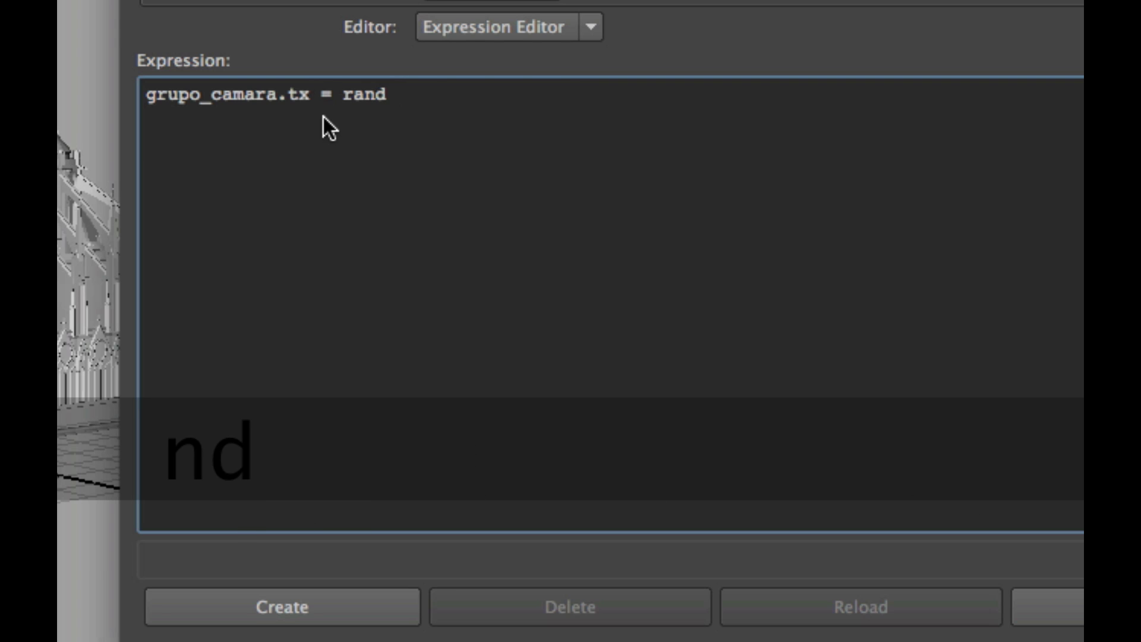
type("(")
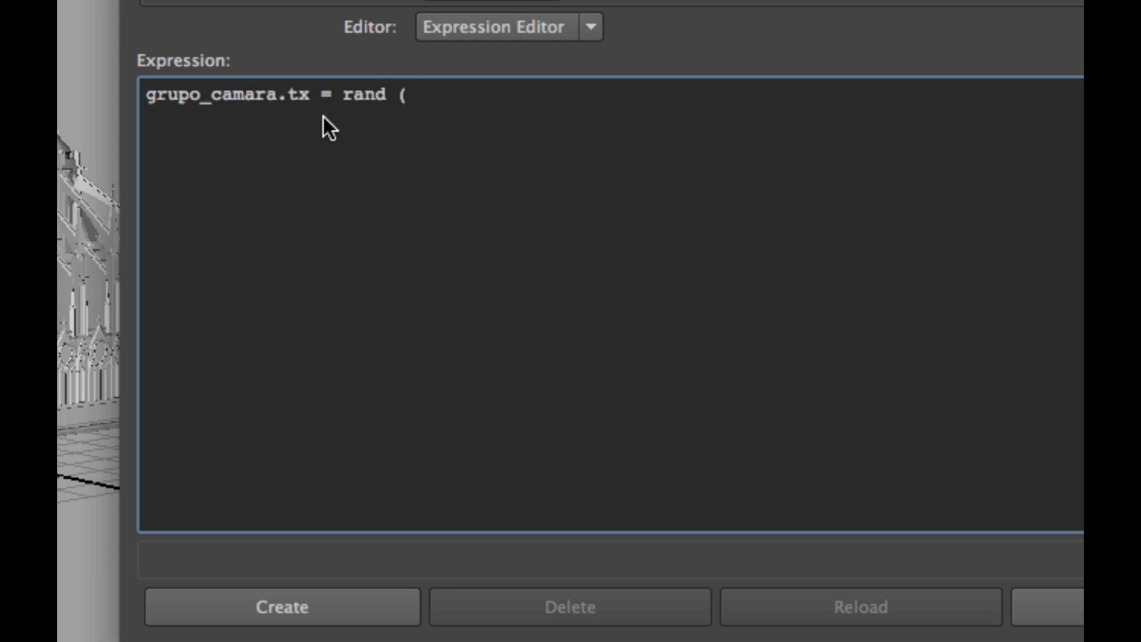
type("1,0")
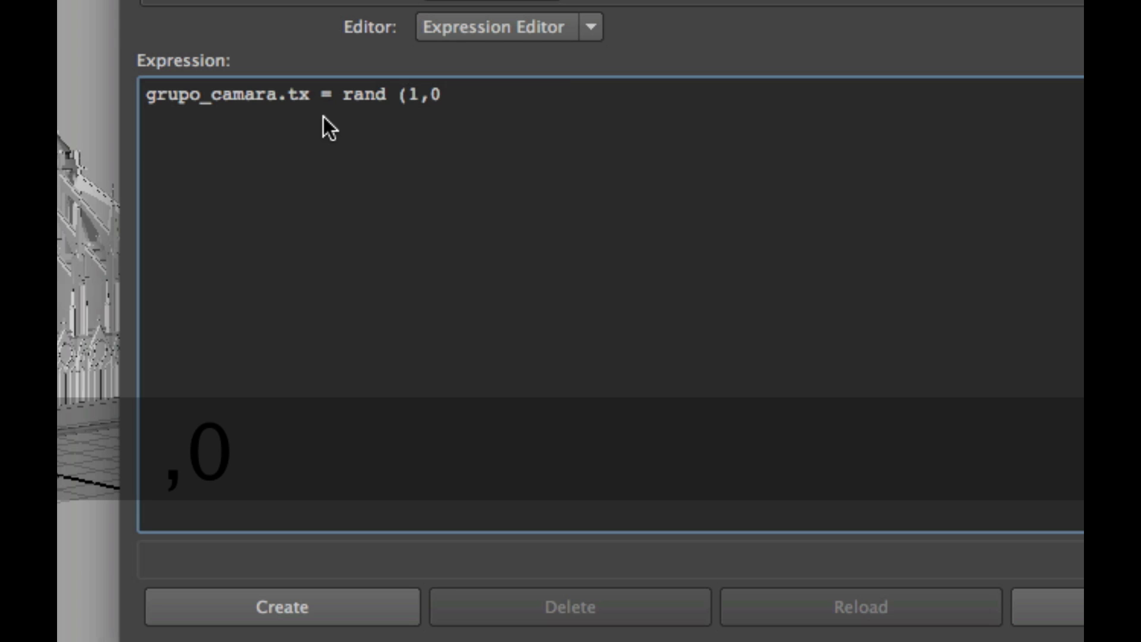
type(") ;")
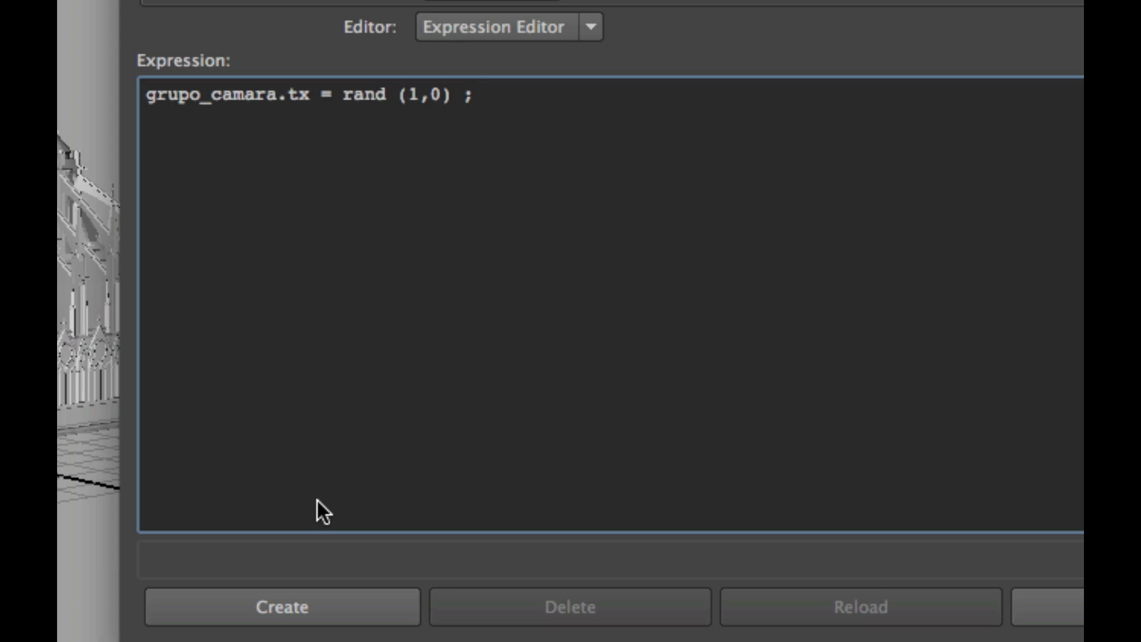
left_click(302, 603)
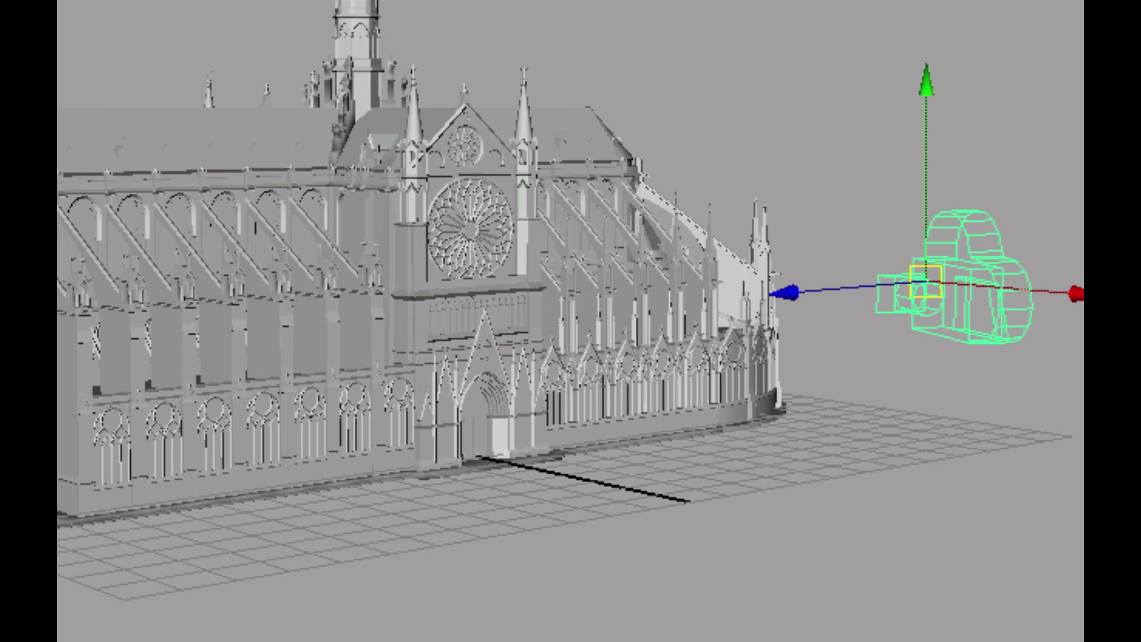
key("alt+v")
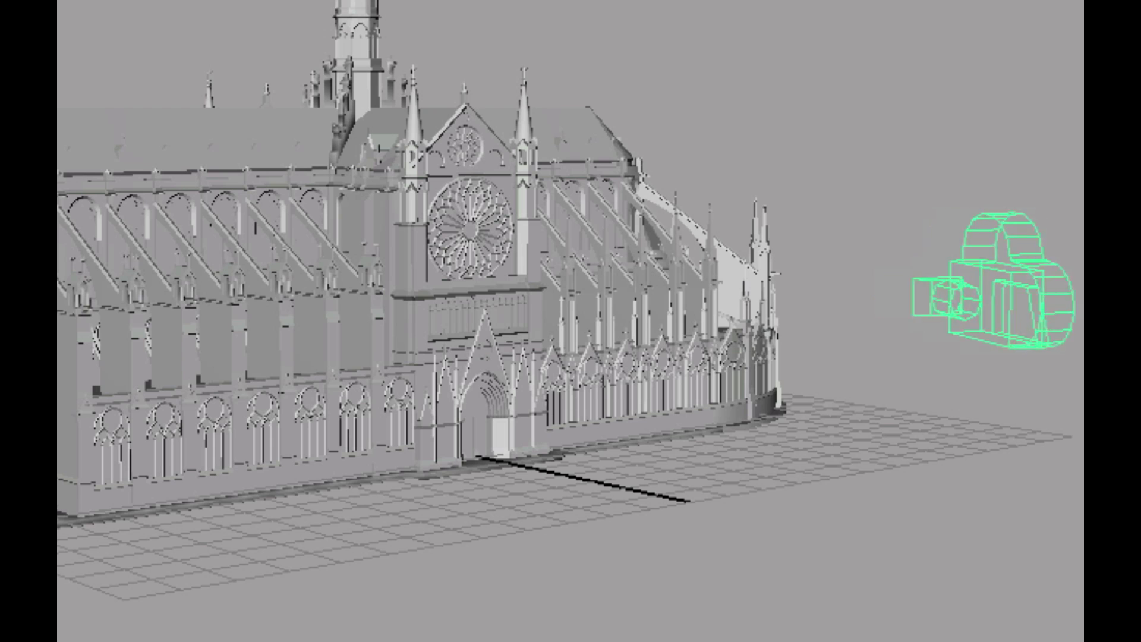
key("Escape")
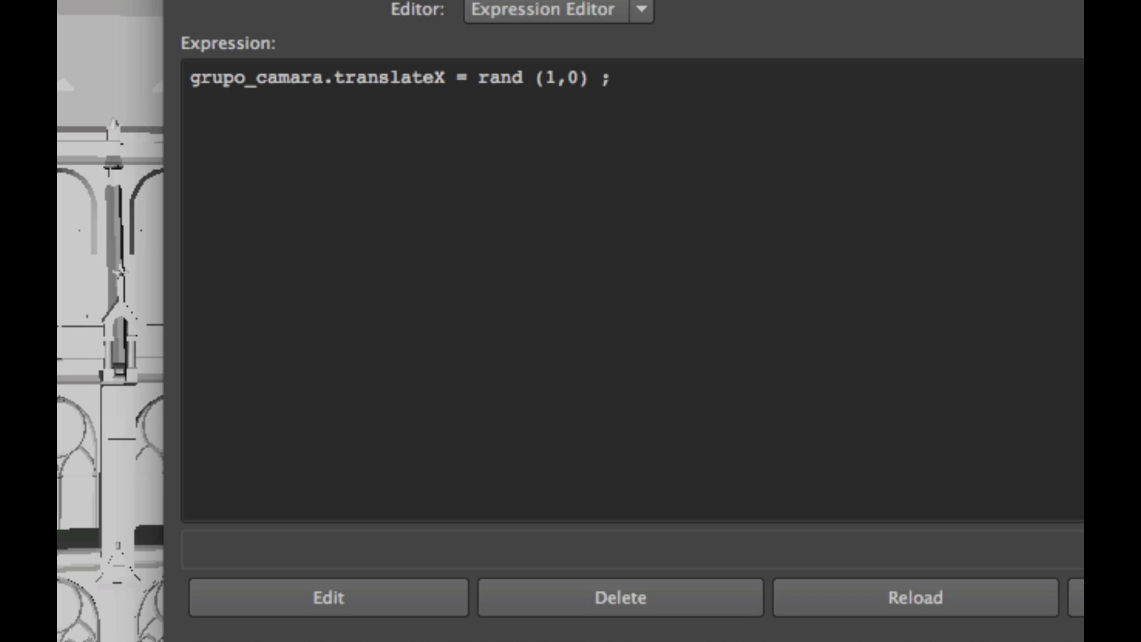
Duplicate the grupo_camara.translateX = rand (1,0) ; line twice below the original, leaving a blank line between the copies
triple_click(630, 80)
key("super+c")
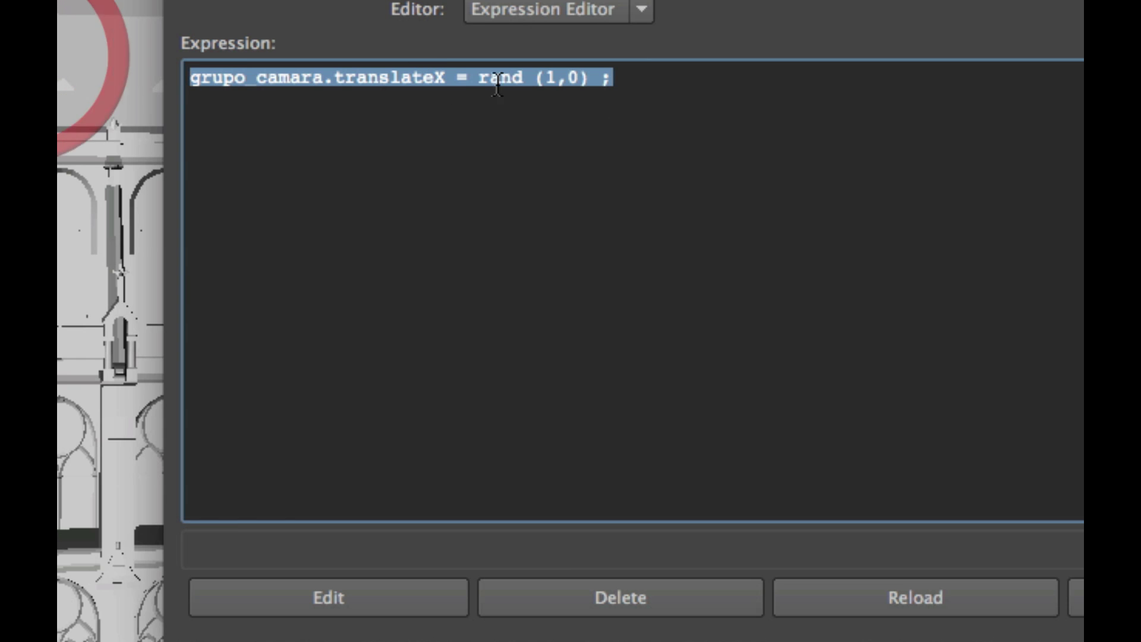
left_click(670, 77)
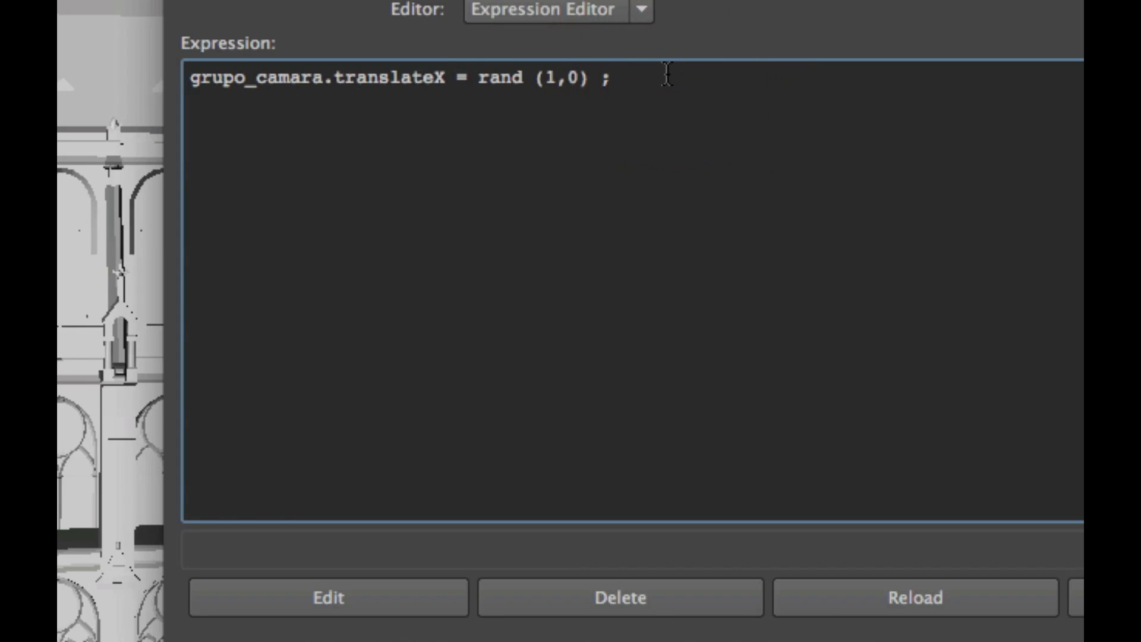
key("Return")
key("Return")
key("super+v")
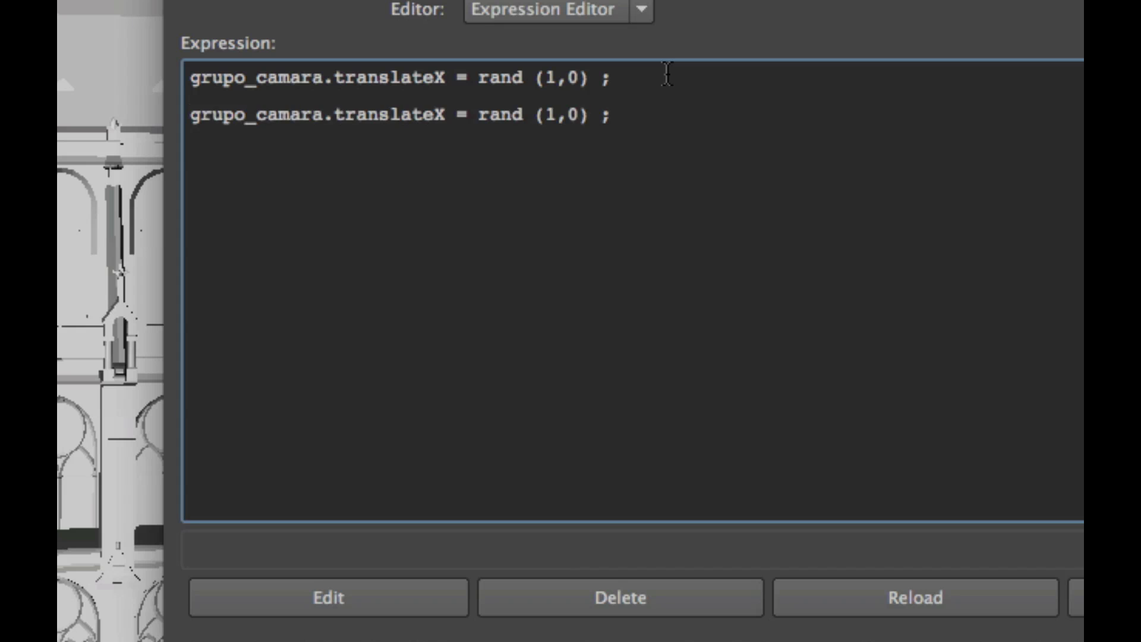
key("super+v")
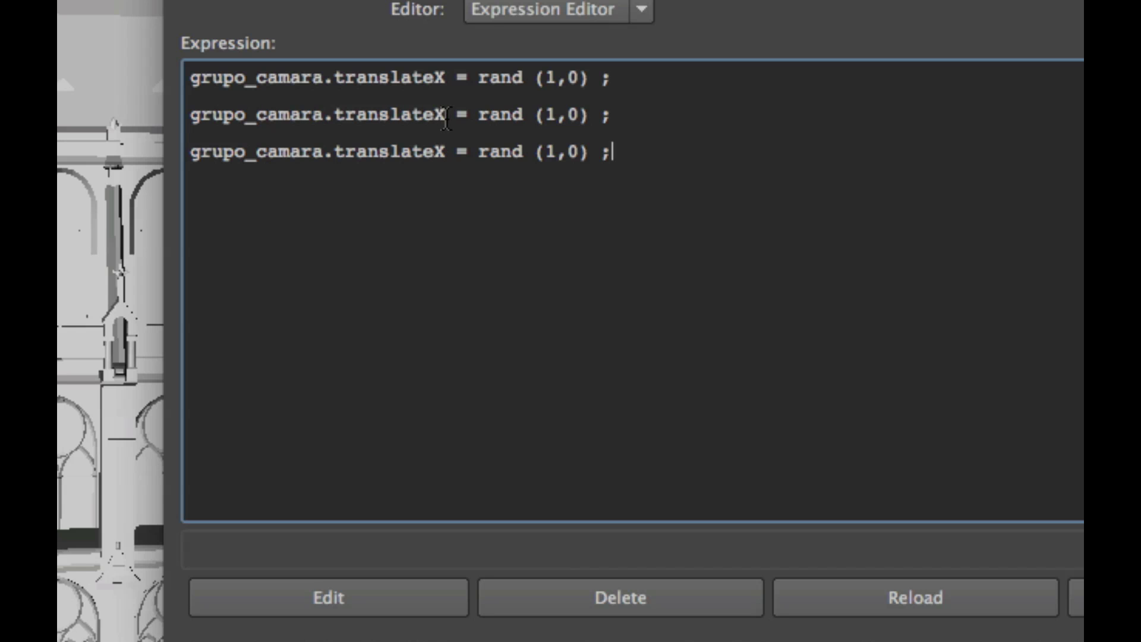
Change the two copied lines to translateY and translateZ, apply the edited expression, and close the Expression Editor
left_click_drag(446, 116, 436, 114)
type("Y")
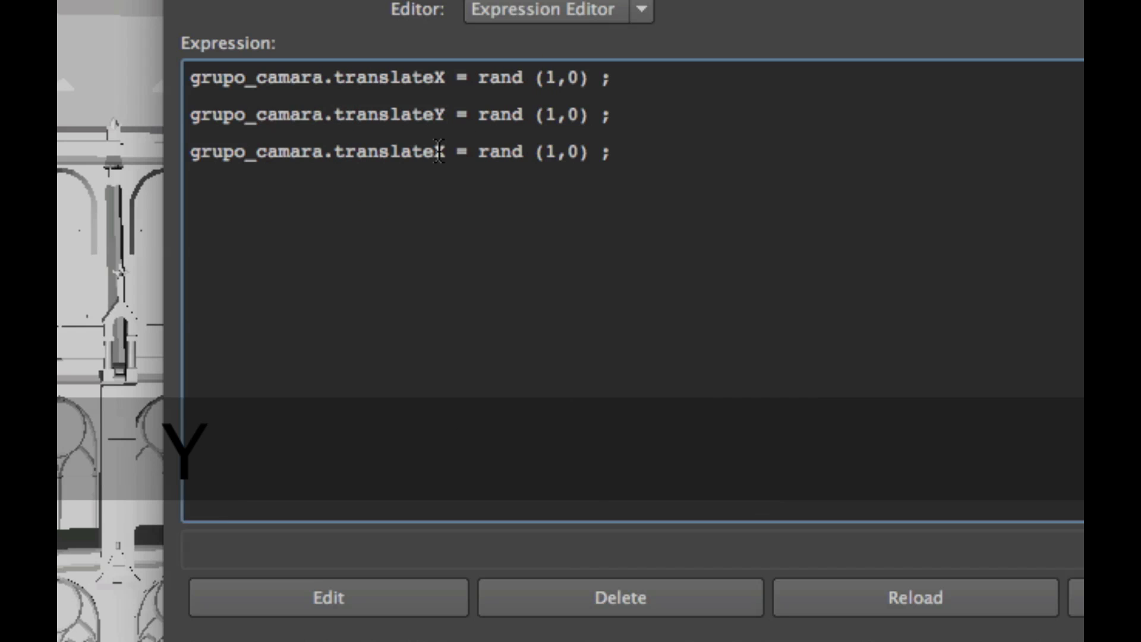
left_click_drag(438, 152, 446, 152)
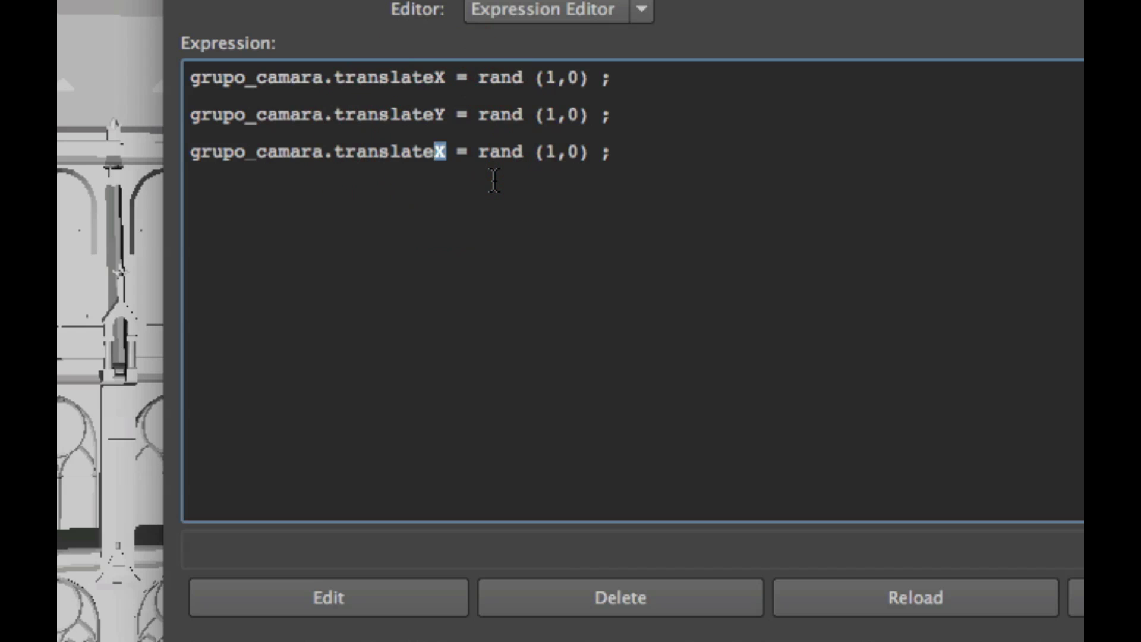
type("Z")
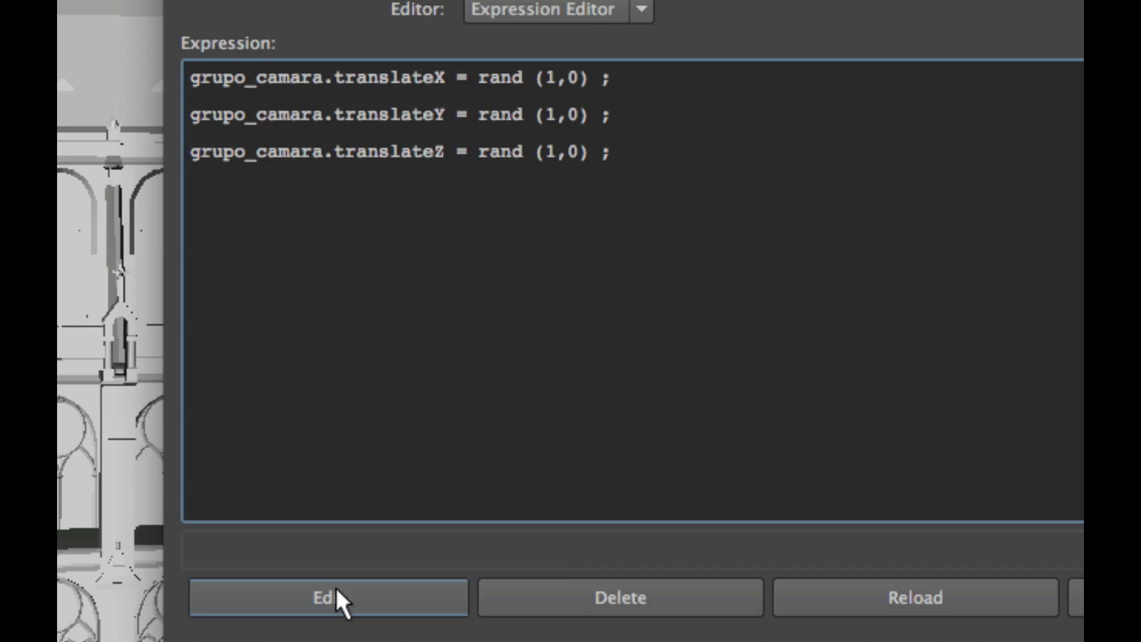
left_click(376, 598)
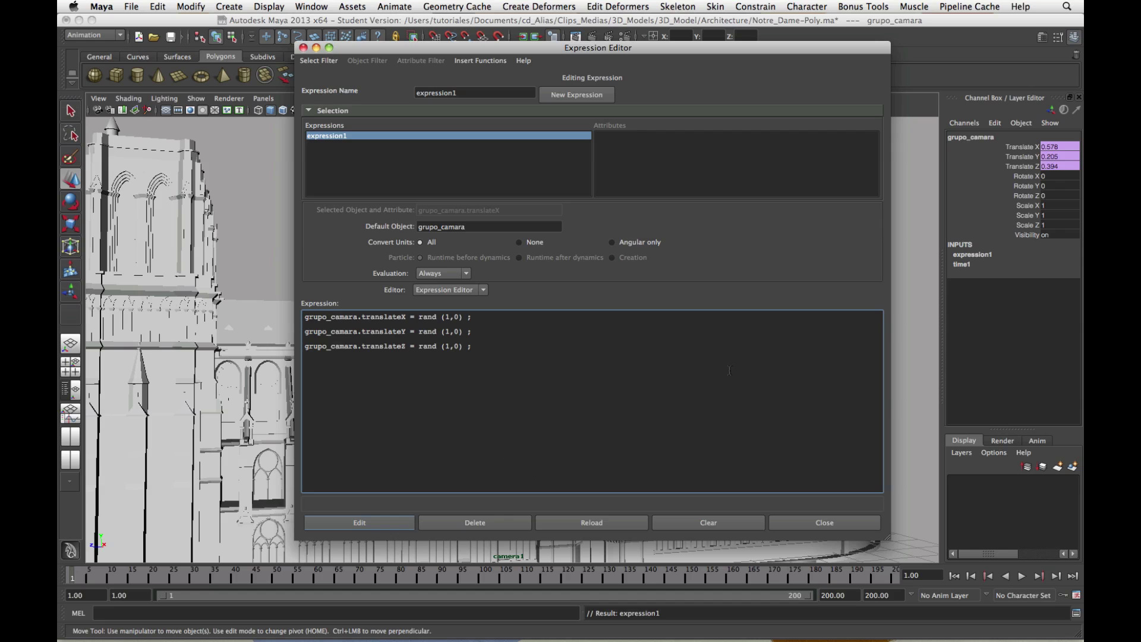
left_click(840, 526)
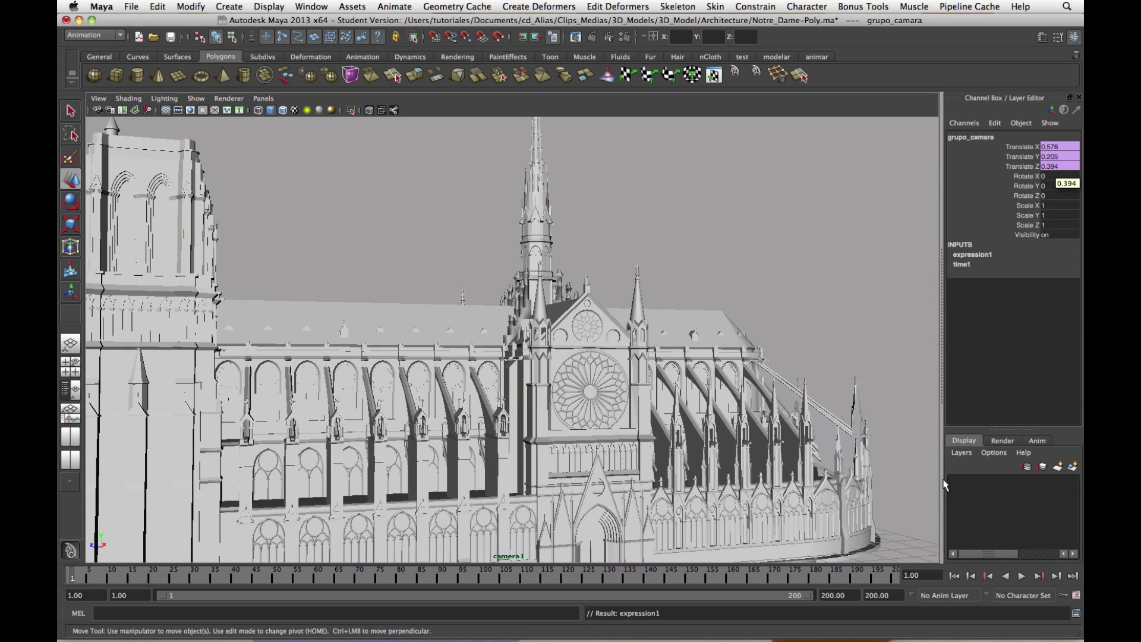
Play the animation twice from the first frame through camera1 to check the shake, and return to the start
left_click(954, 576)
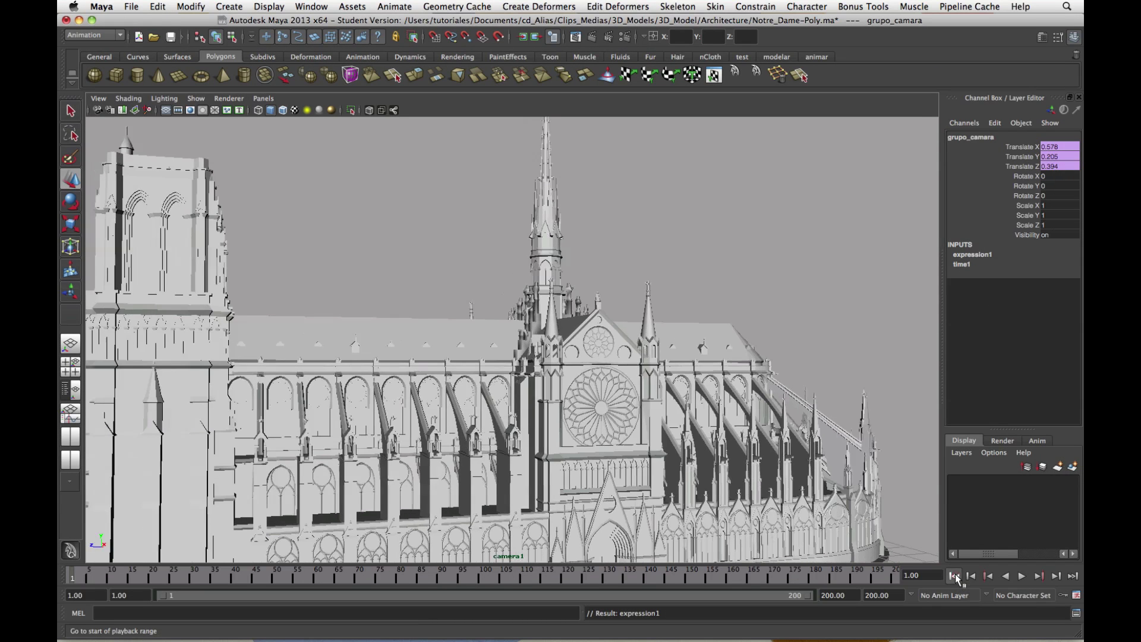
left_click(1021, 576)
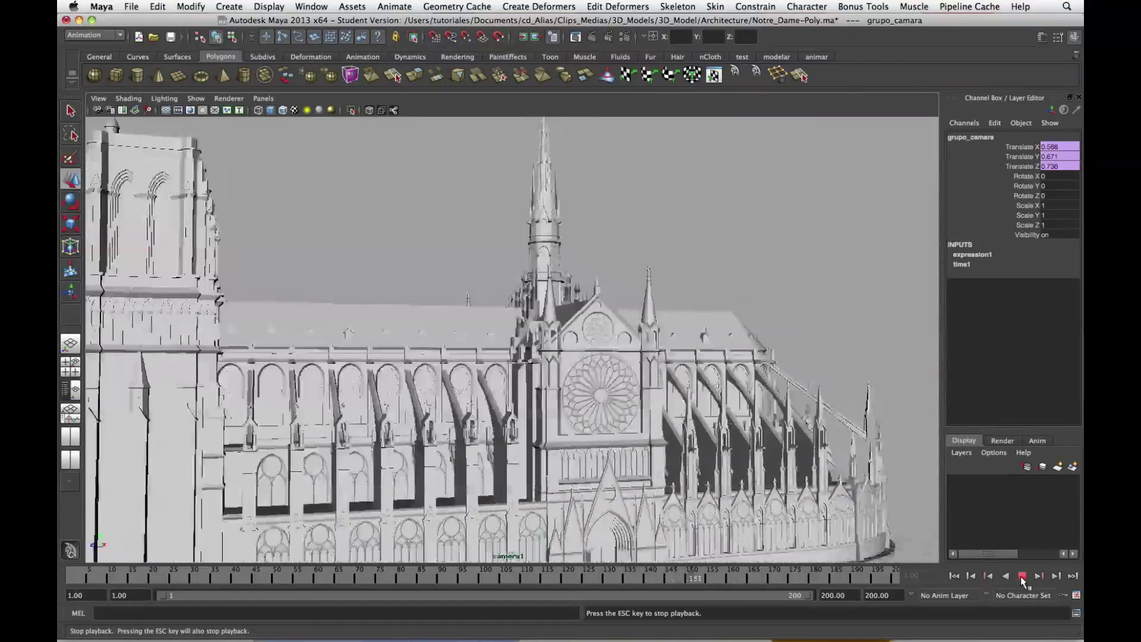
left_click(1022, 576)
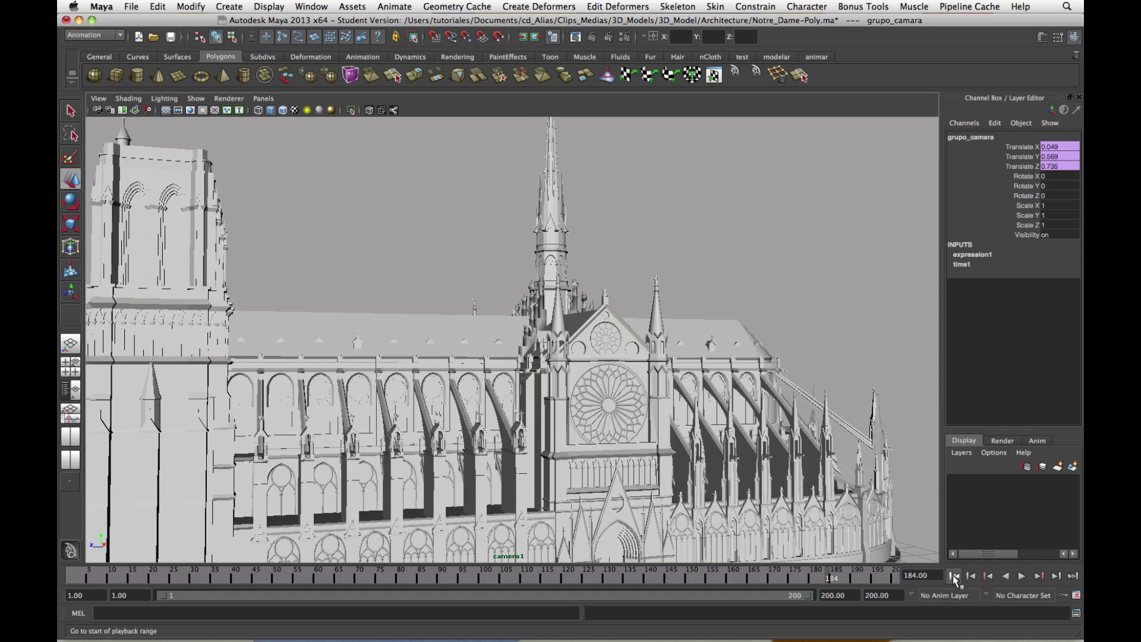
left_click(954, 575)
left_click(1020, 576)
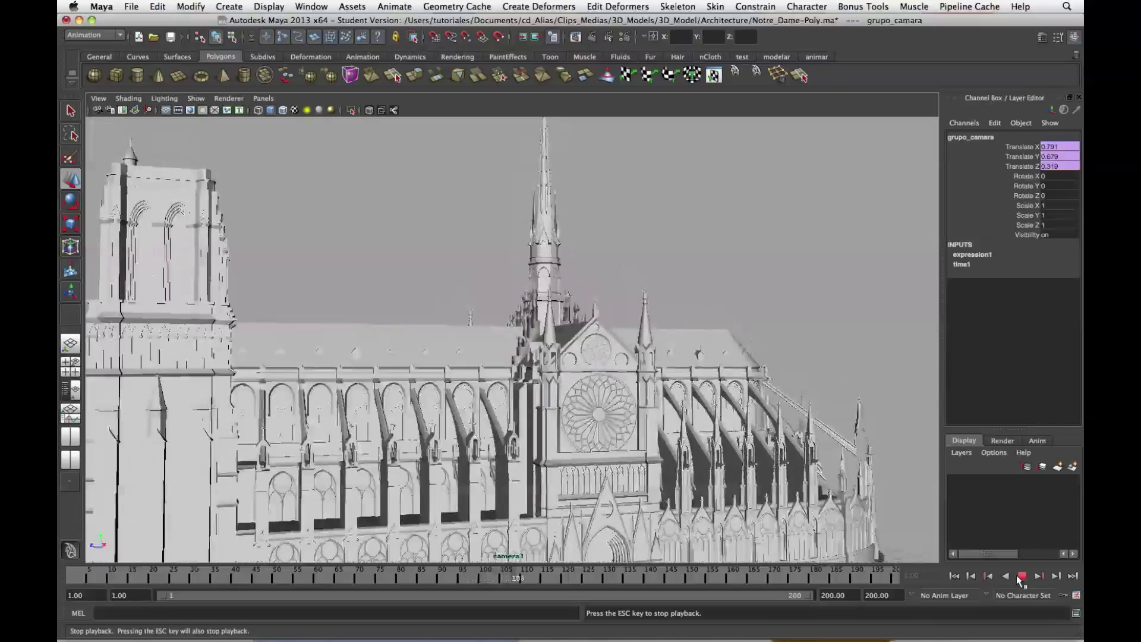
left_click(1020, 577)
left_click(954, 576)
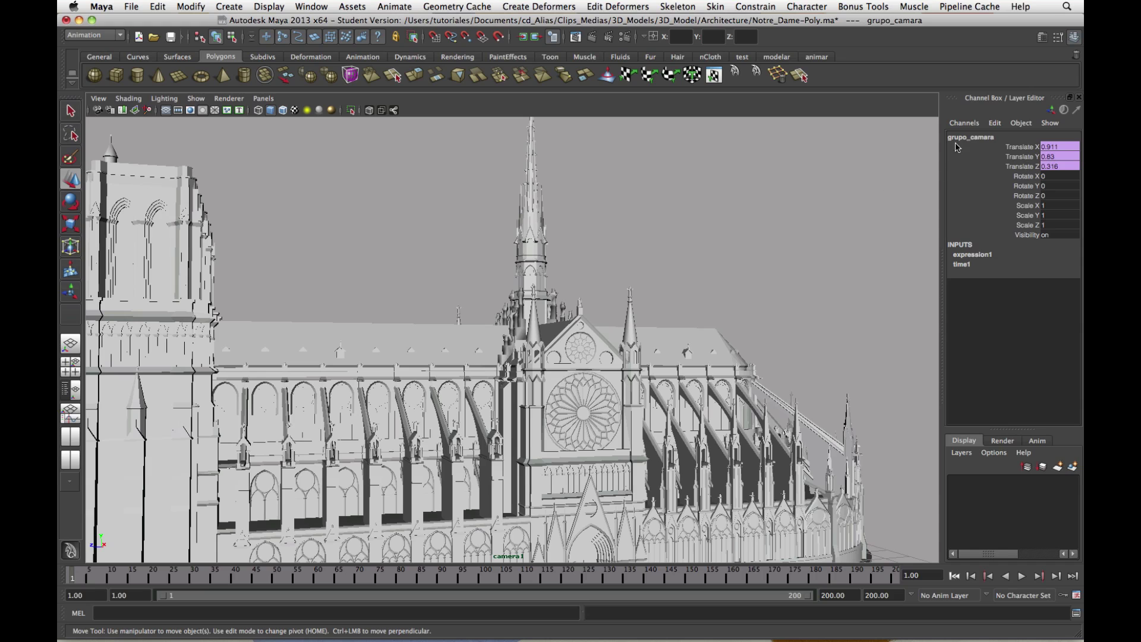
Start adding a new attribute to grupo_camara with the long name valor, placing the dialog over the viewport
left_click(190, 7)
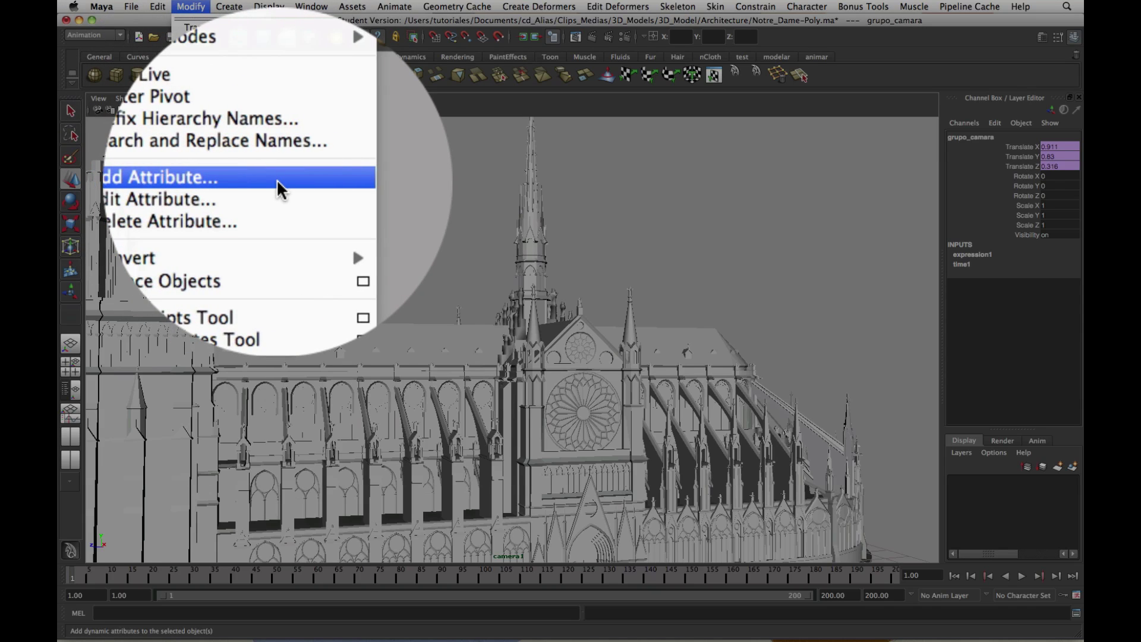
left_click(277, 182)
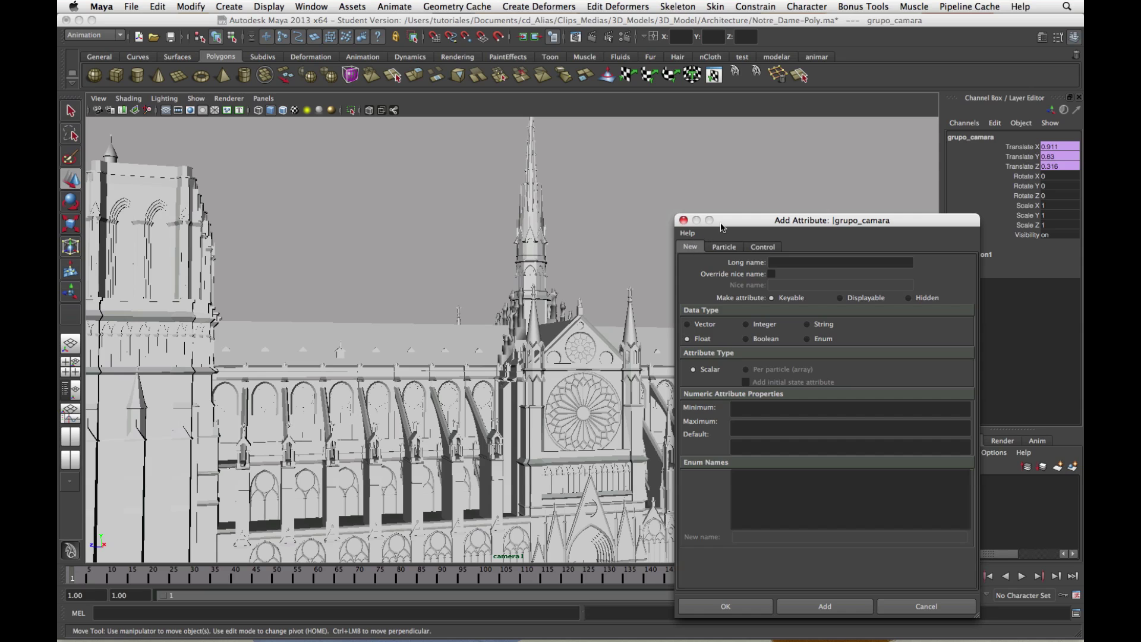
left_click_drag(723, 225, 445, 152)
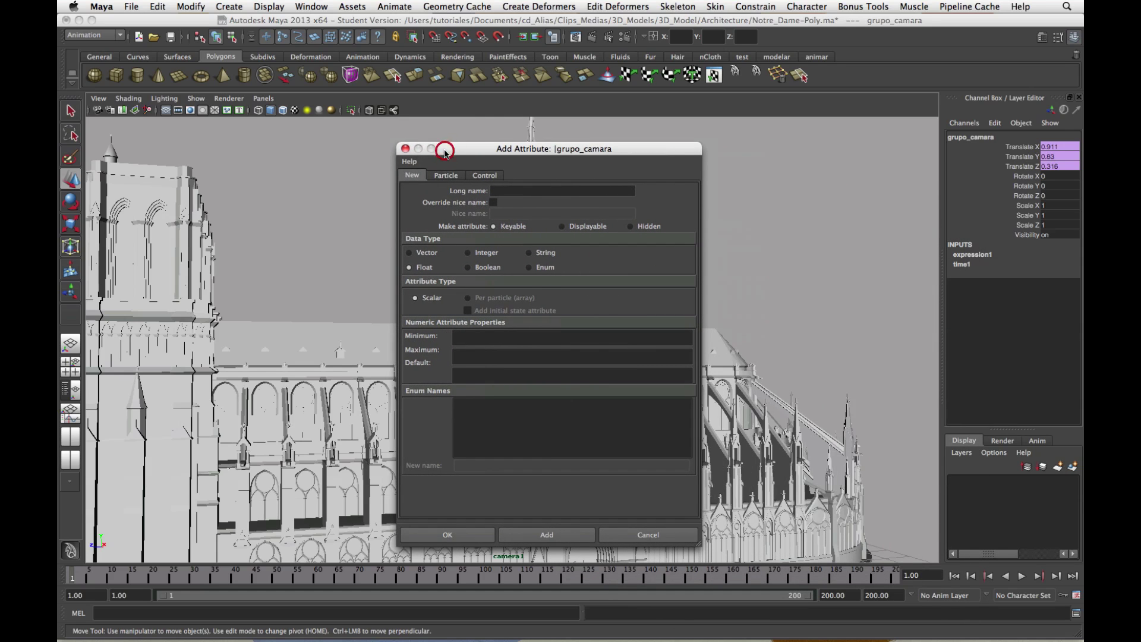
left_click(535, 190)
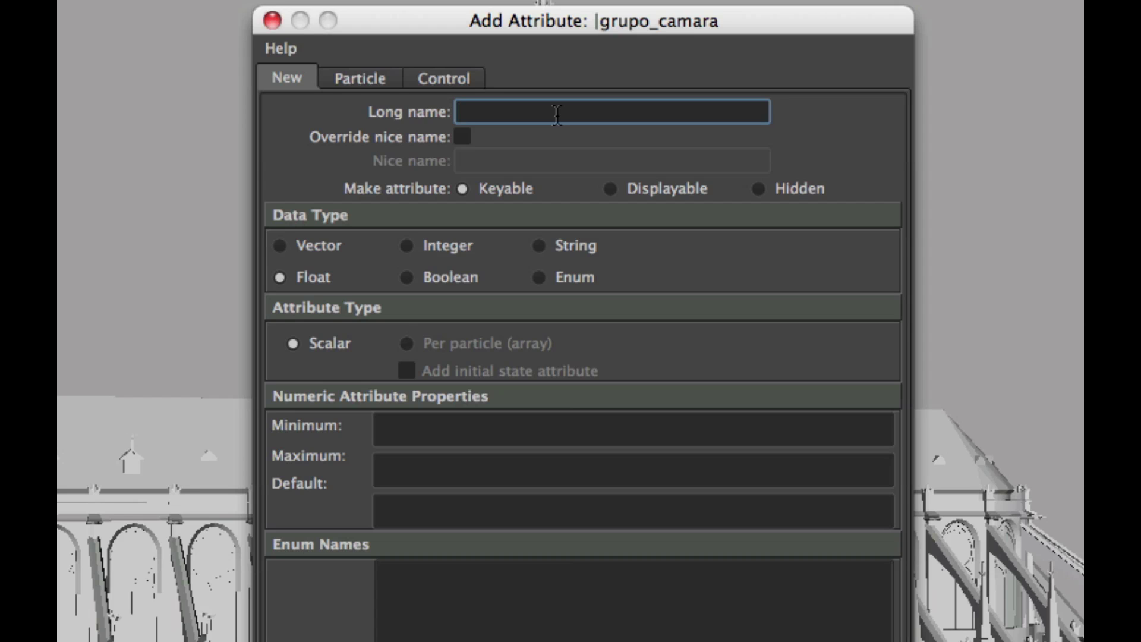
type("valor")
Add the valor attribute with minimum 0, maximum 1 and default 0, and select its channel on grupo_camara
left_click(419, 435)
type("0")
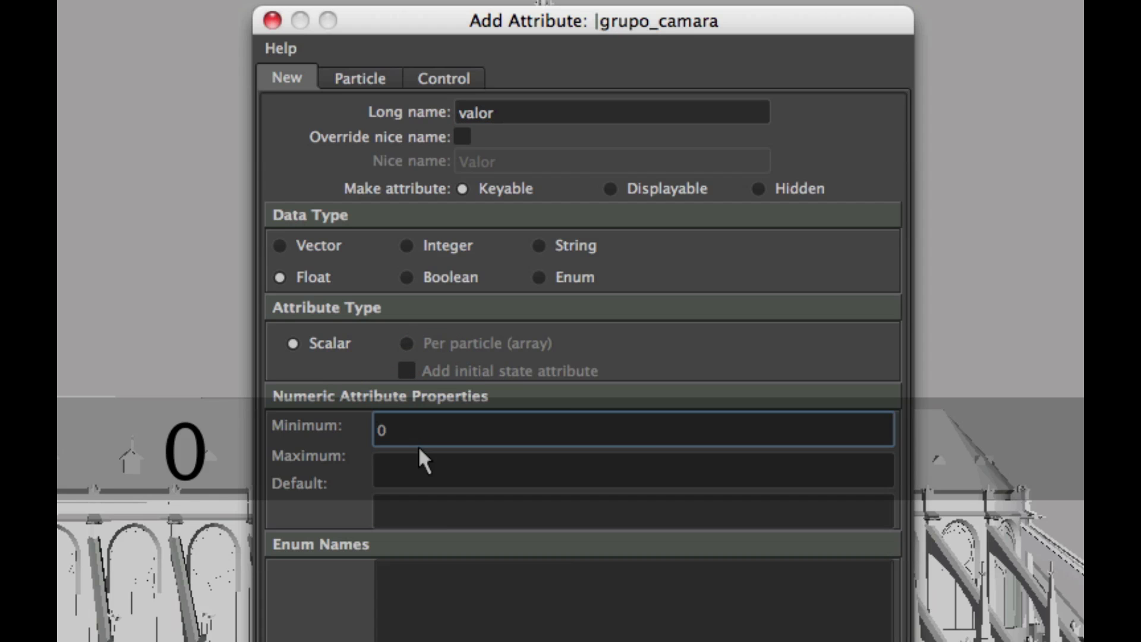
left_click(426, 470)
type("1")
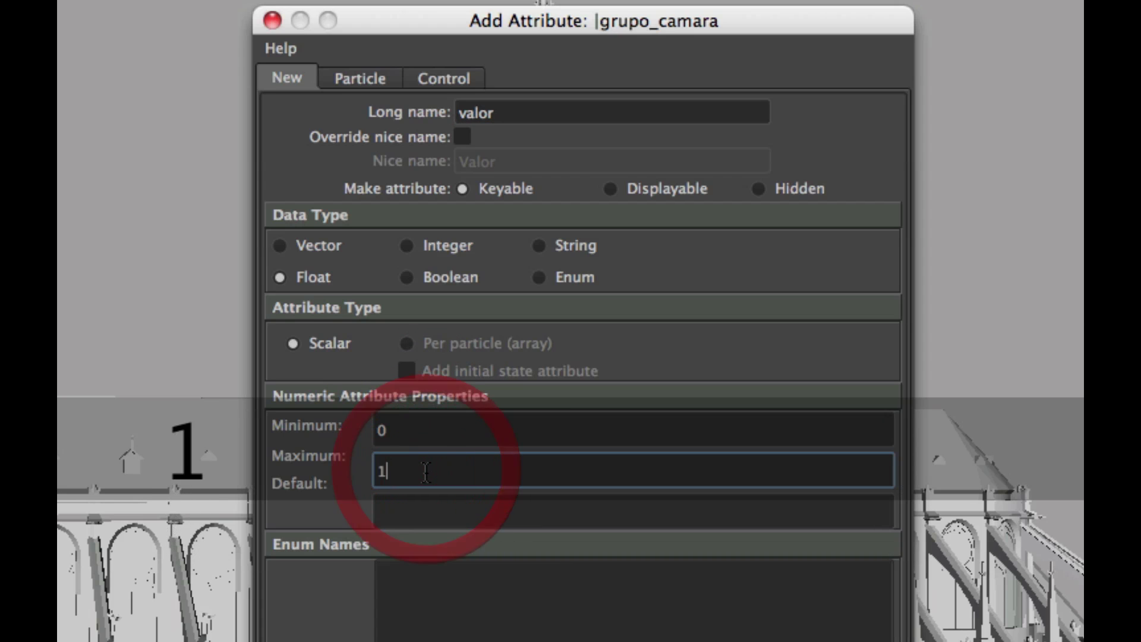
left_click(427, 511)
type("0")
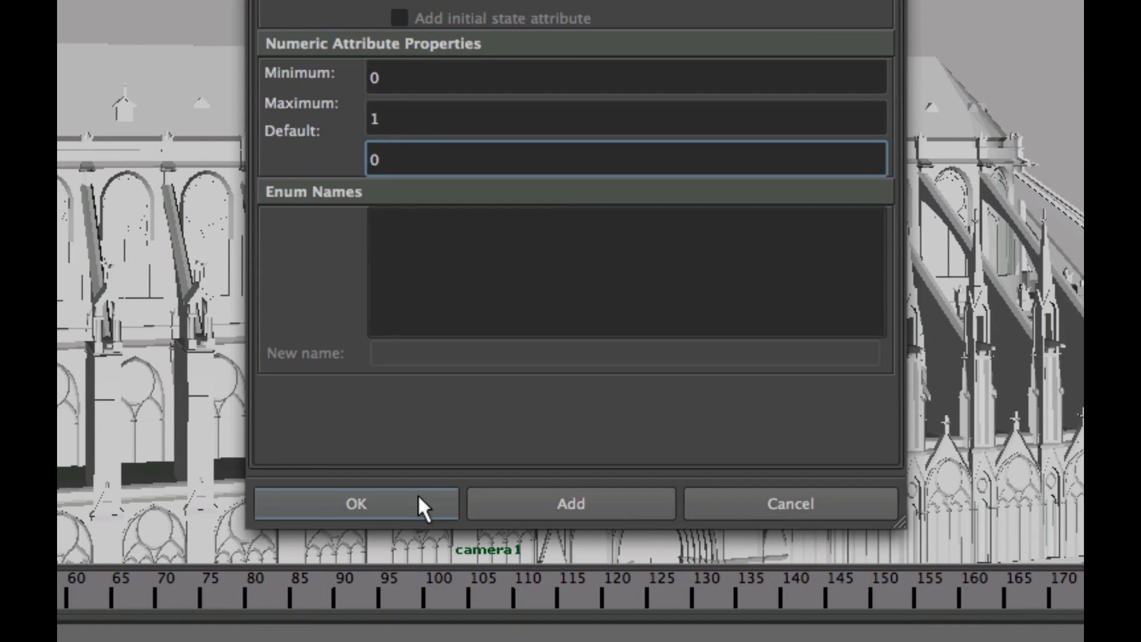
left_click(423, 505)
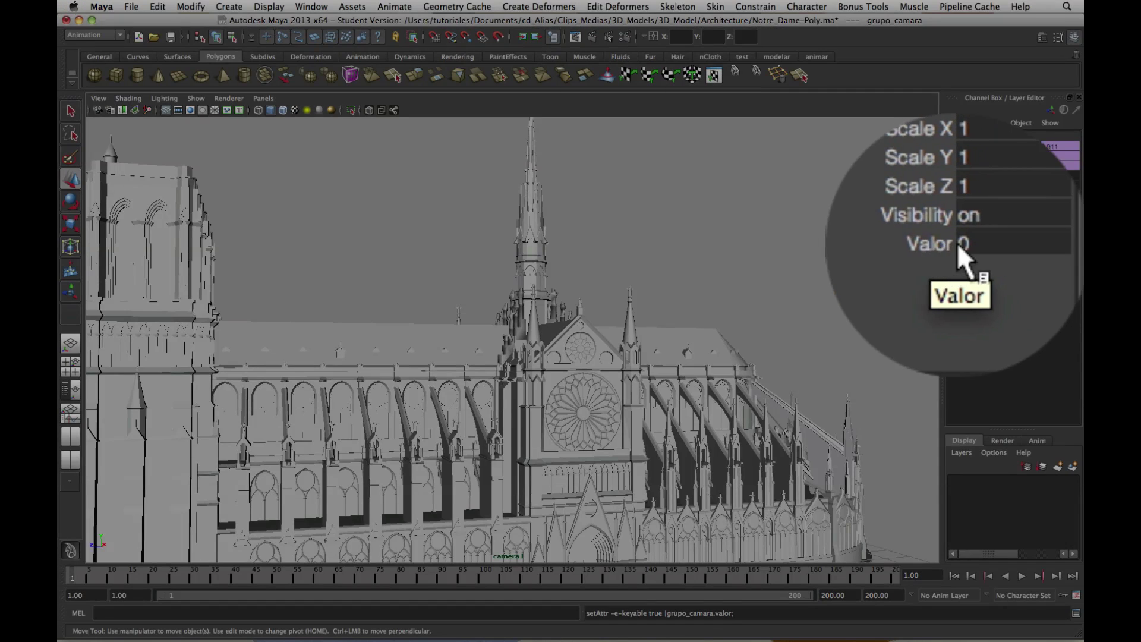
left_click(1033, 244)
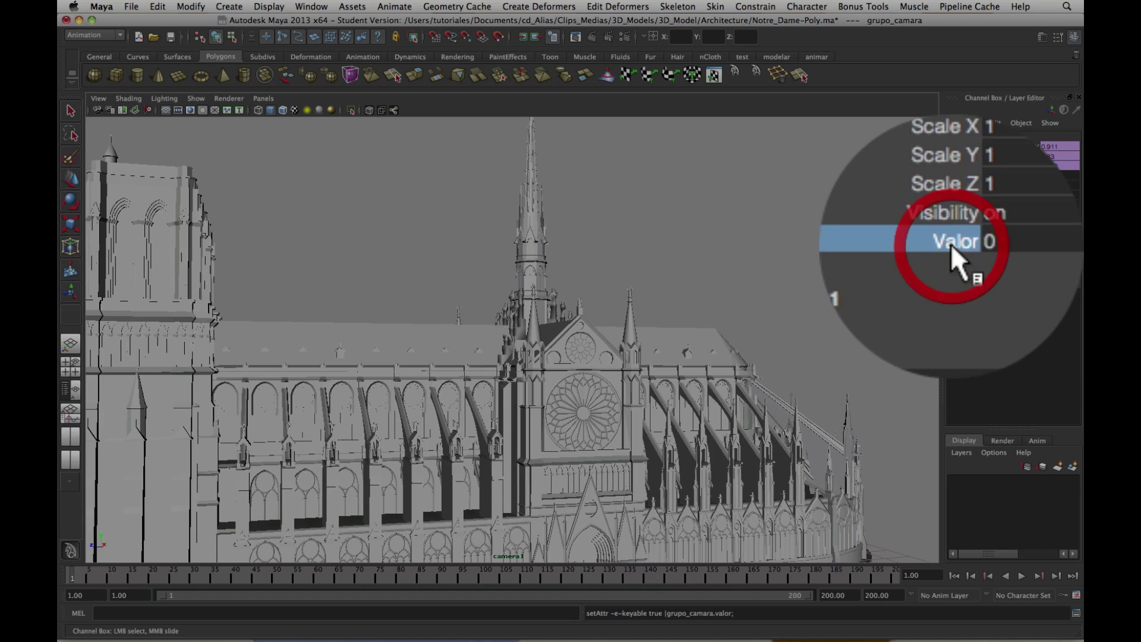
Open the Expression Editor and load expression1 for editing
mouse_move(845, 253)
middle_mouse_down()
mouse_move(869, 254)
mouse_move(836, 254)
middle_mouse_up()
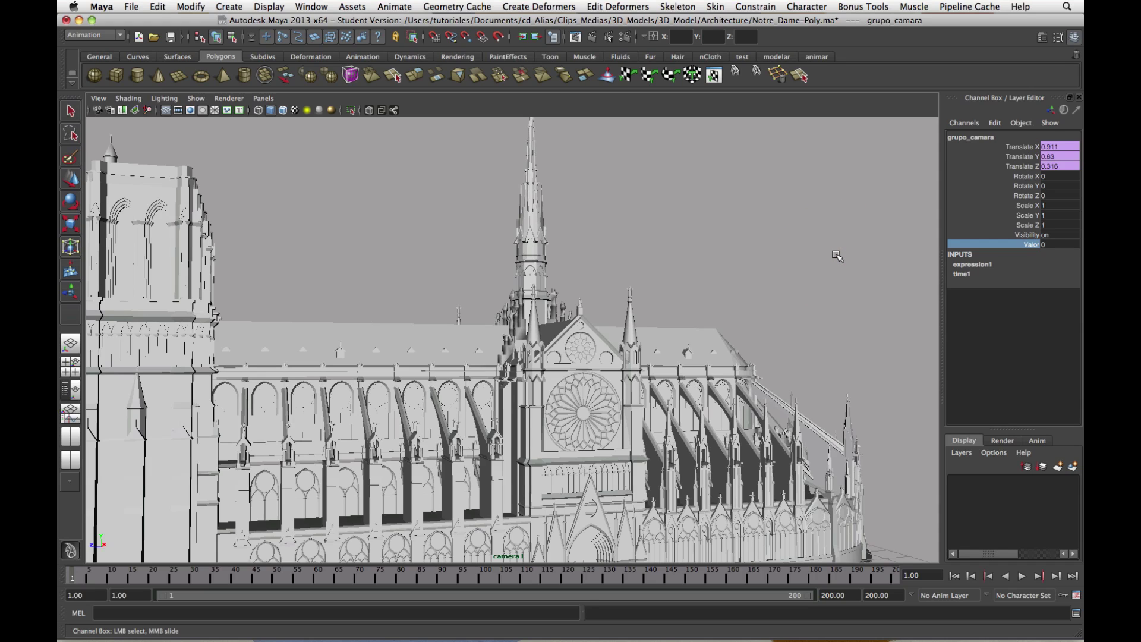
left_click(312, 6)
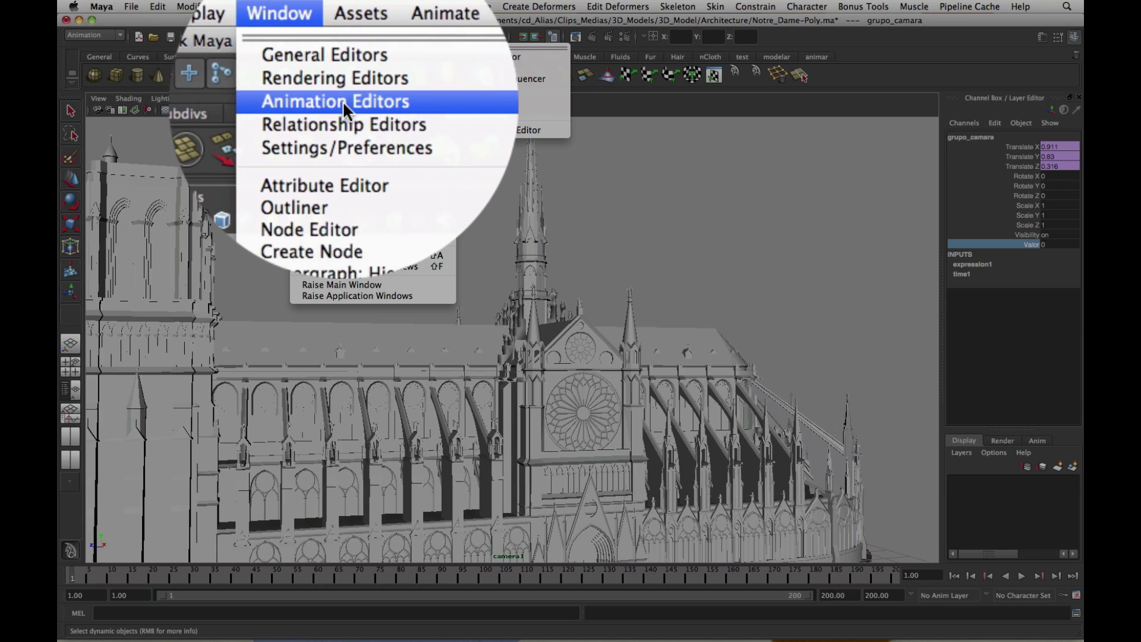
mouse_move(342, 101)
left_click(526, 177)
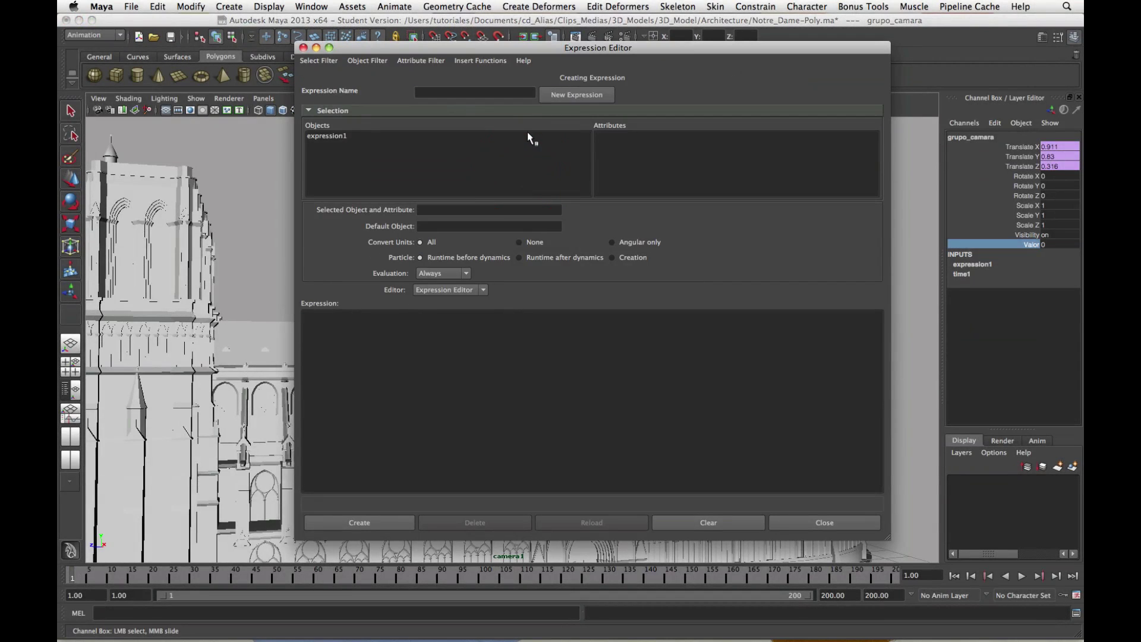
left_click(349, 140)
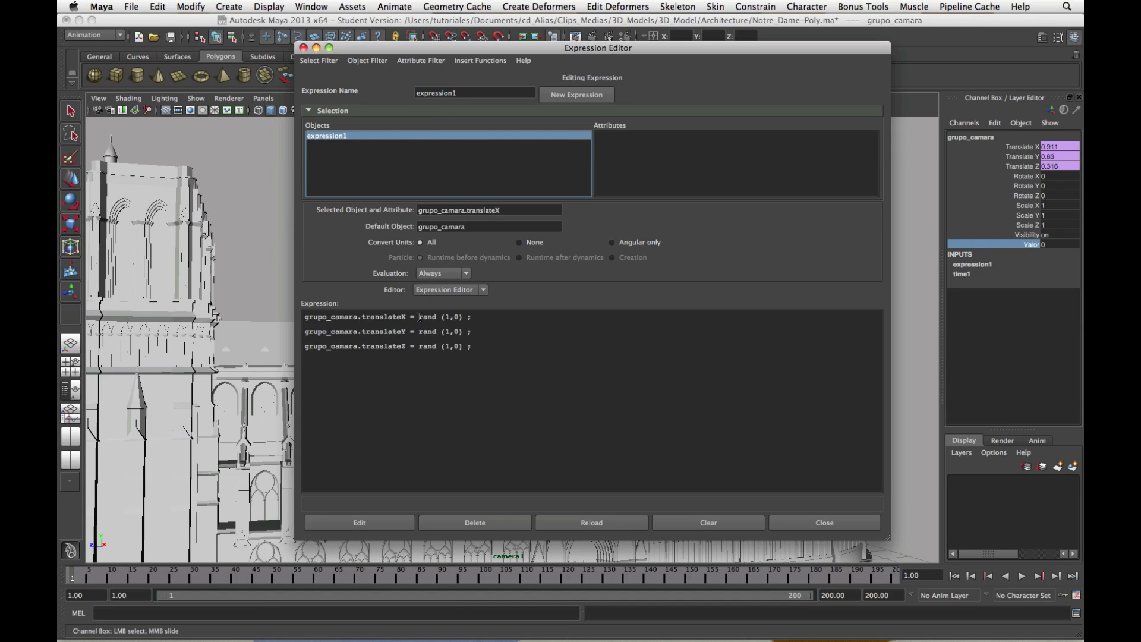
Enclose rand (1,0) in an outer pair of parentheses on the translateX line of the expression
left_click(419, 317)
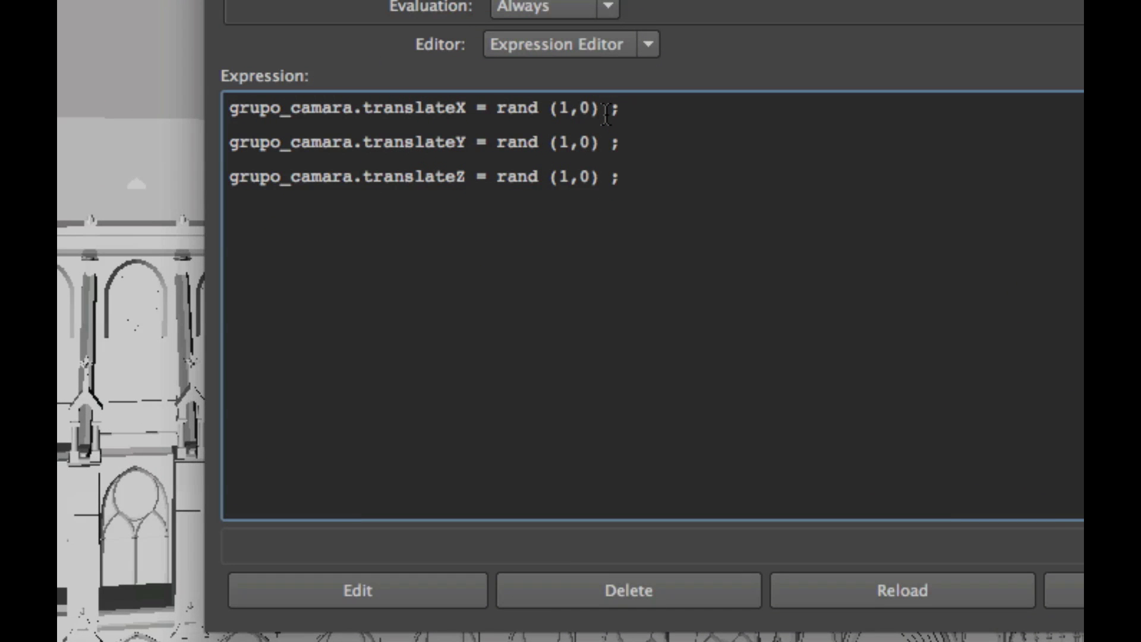
type("(")
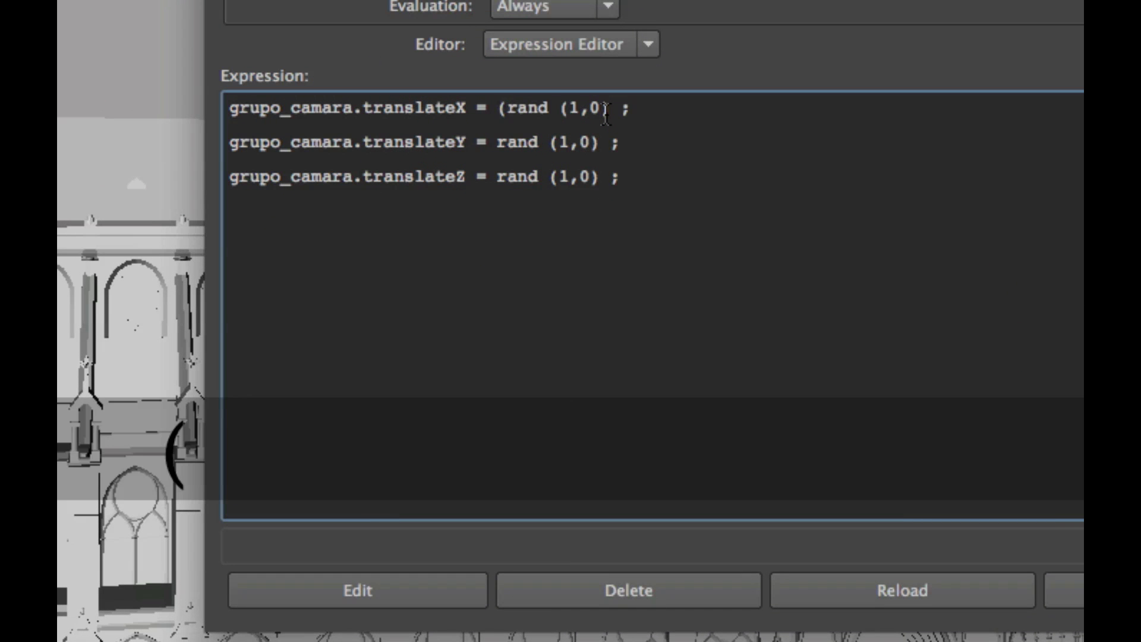
key("Right")
key("Right")
key("Right")
key("Right")
key("Right")
key("Right")
type(")")
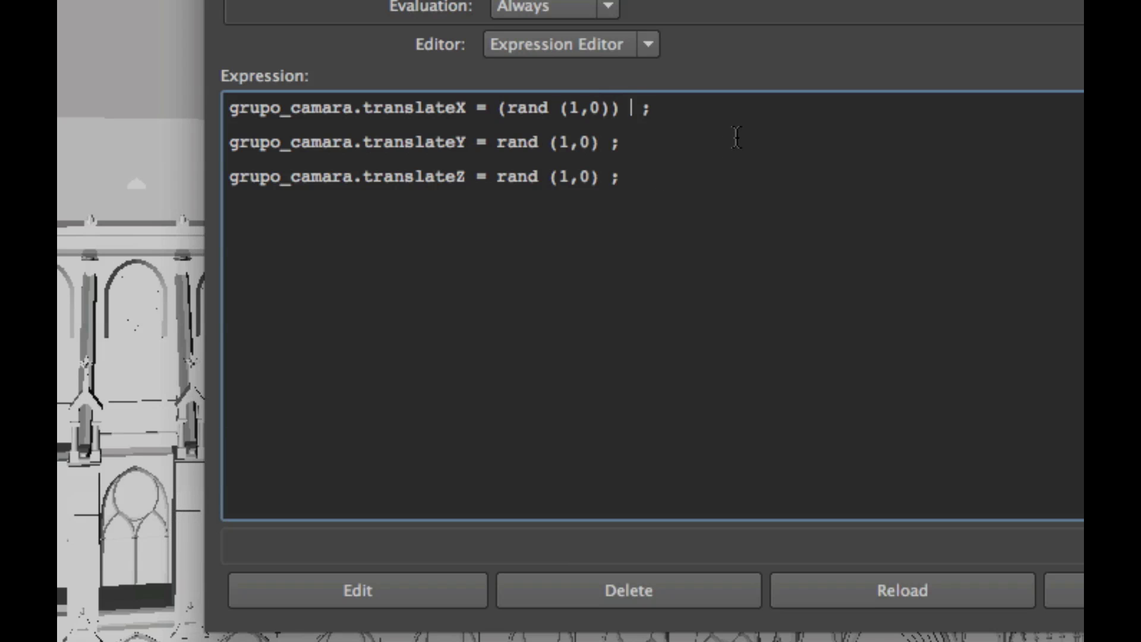
Multiply the translateX random value by grupo_camara.valor
type(" * ")
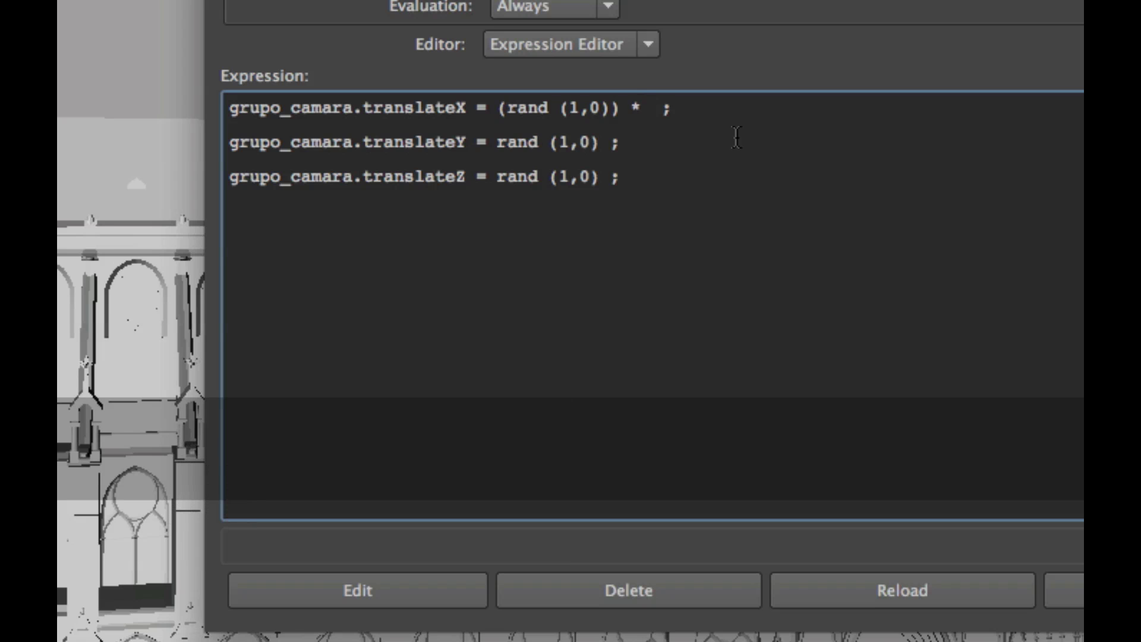
type("grupo")
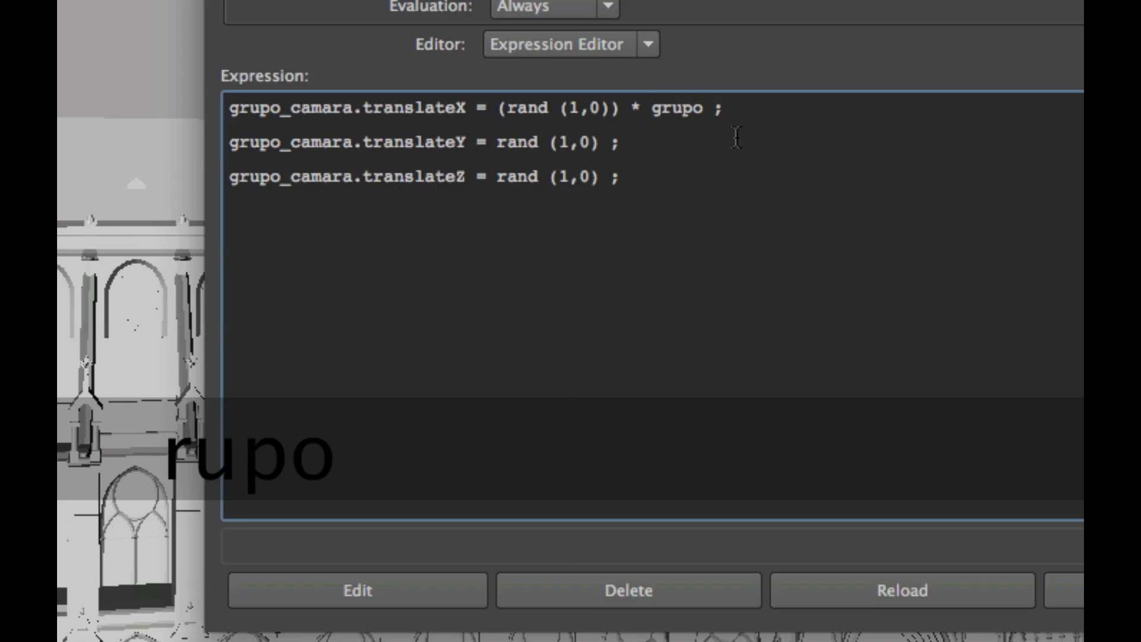
type("_camara")
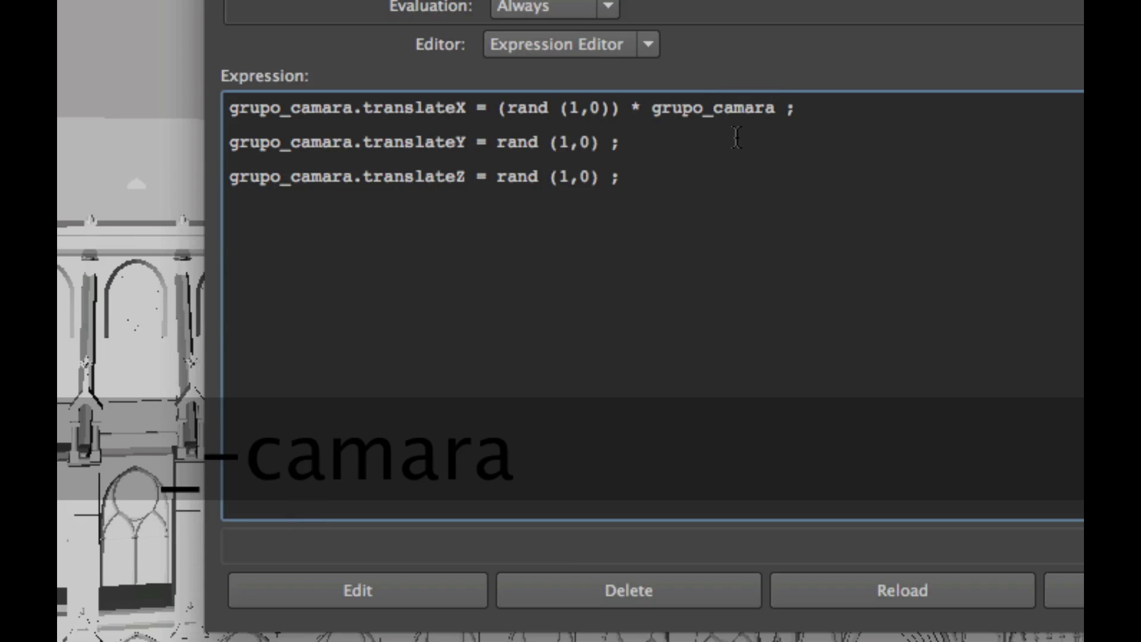
type(".valor")
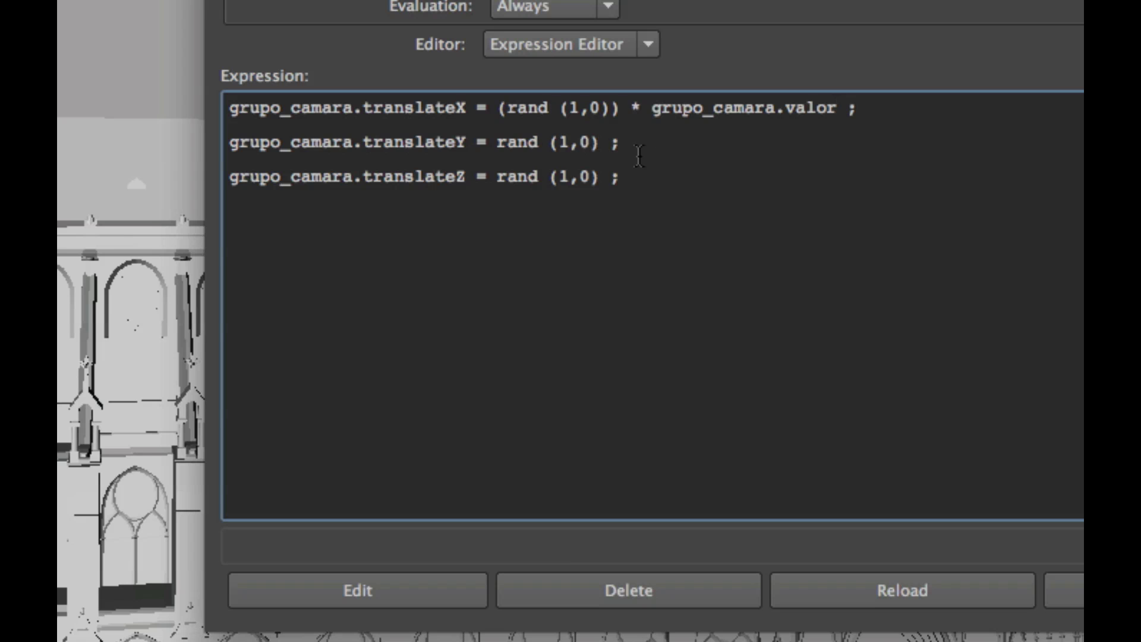
Copy the * grupo_camara.valor factor into the translateY and translateZ lines, then apply the edited expression and close the editor
left_click_drag(631, 112, 838, 110)
key("super+c")
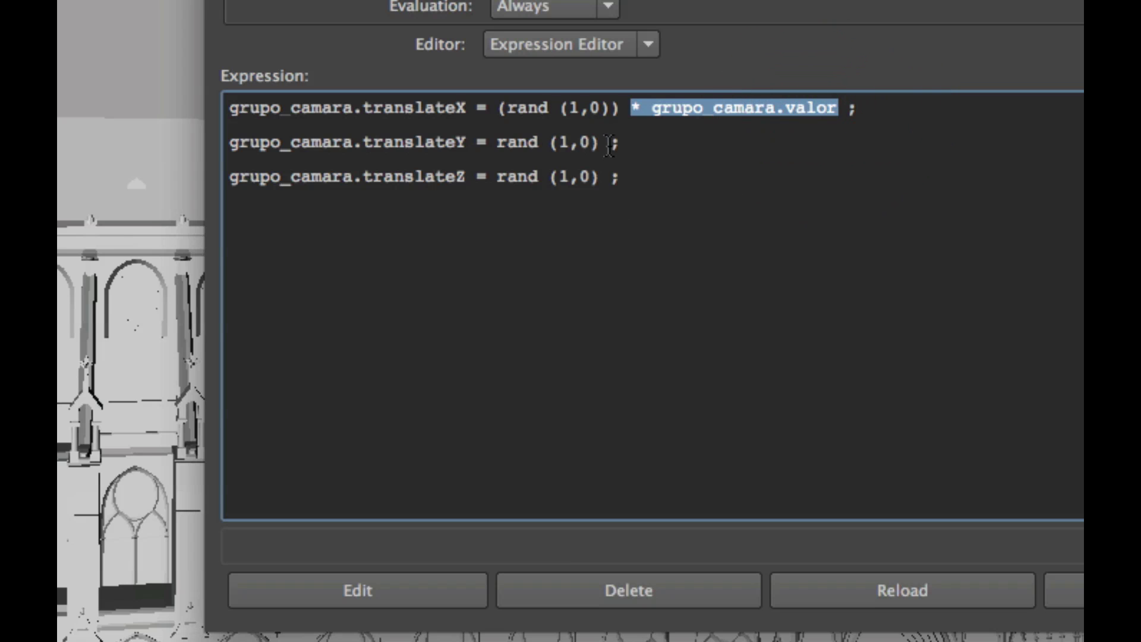
left_click(613, 142)
key("super+v")
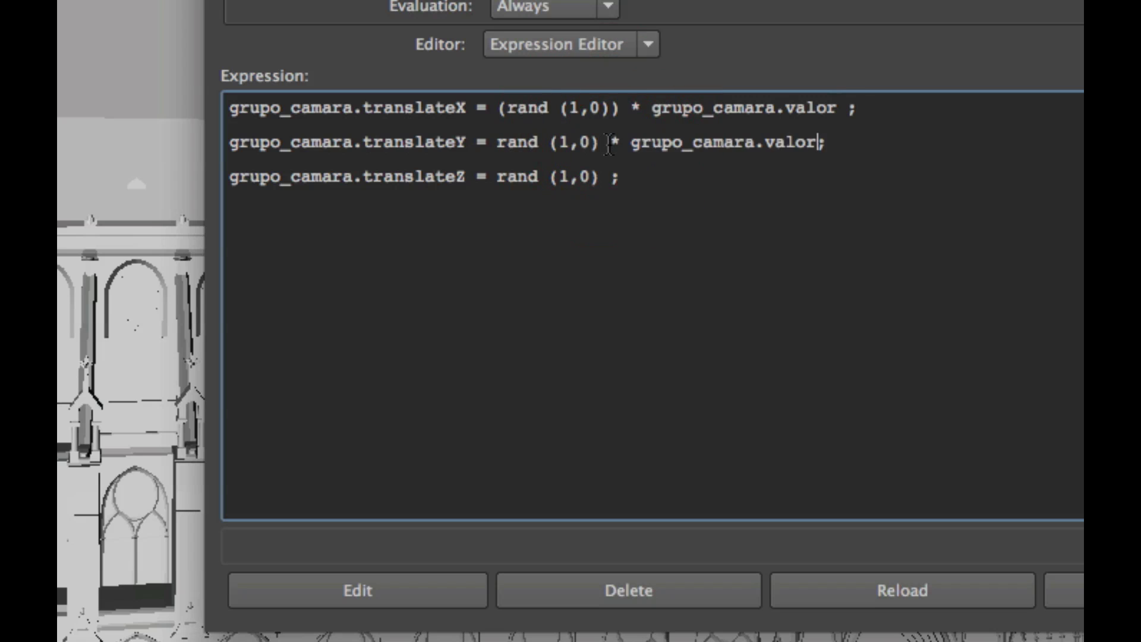
left_click(605, 178)
left_click(611, 176)
key("super+v")
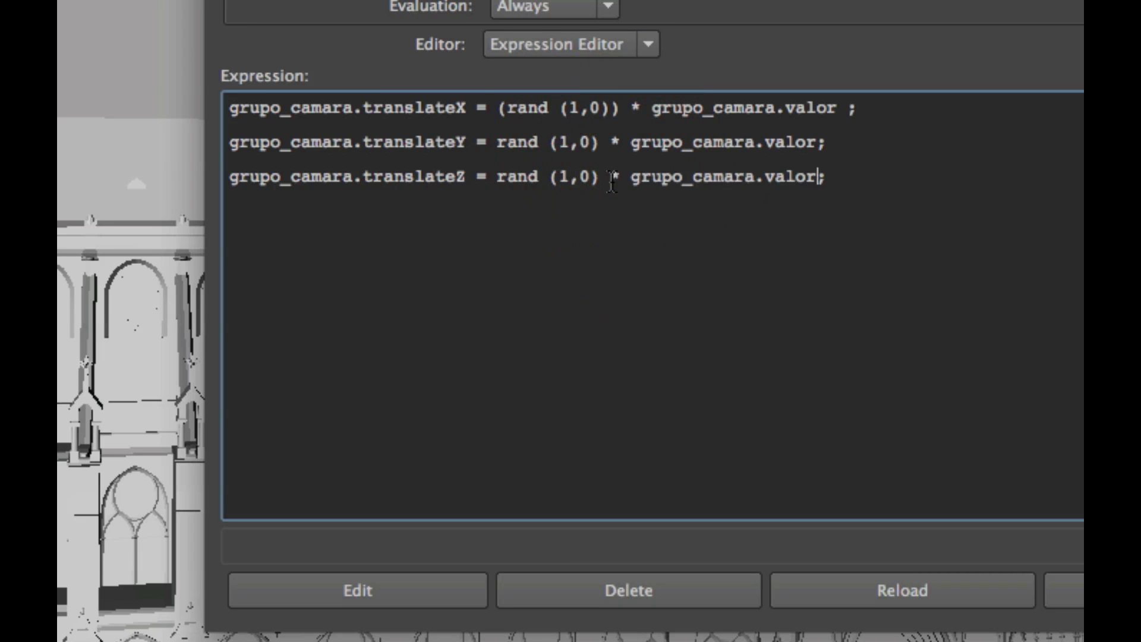
left_click(383, 586)
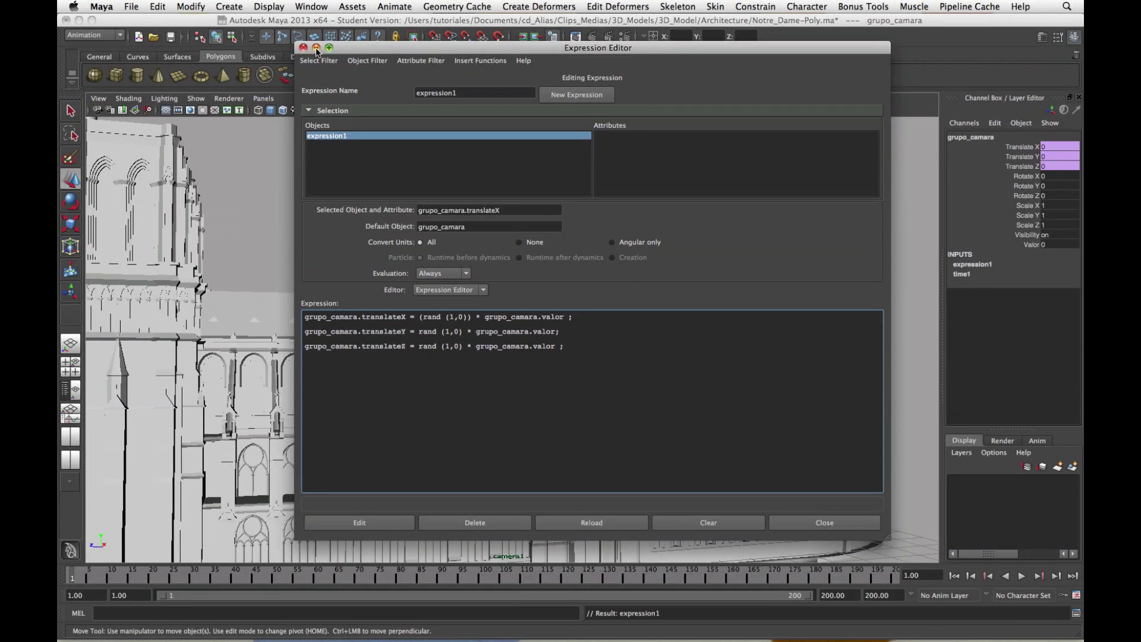
left_click(305, 33)
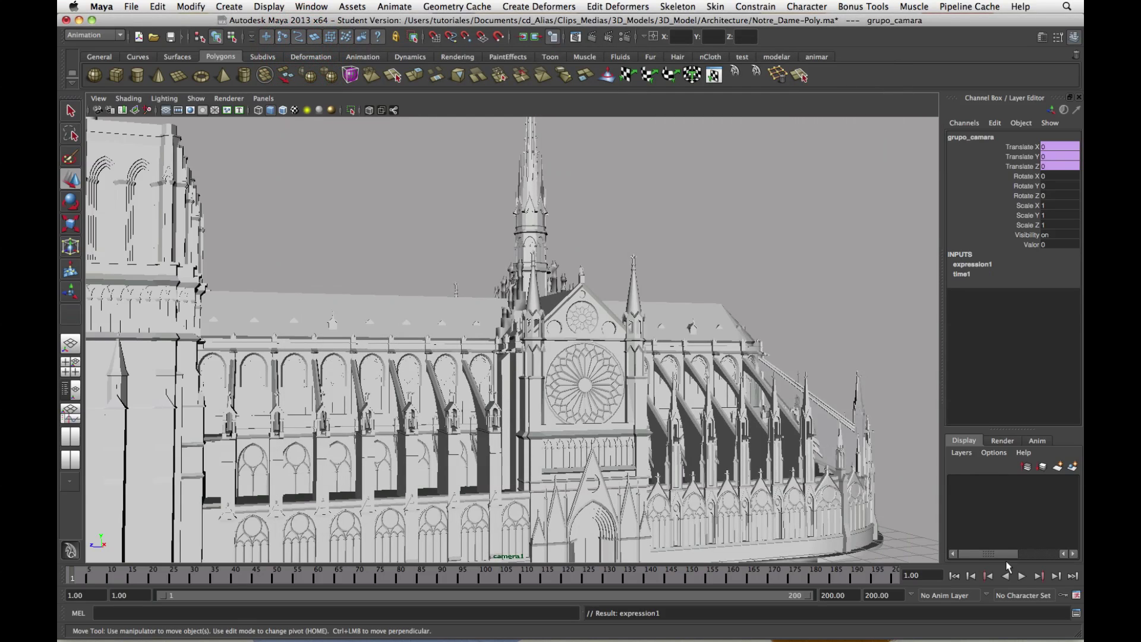
Play the animation to check the camera with Valor at 0, and return to the first frame
left_click(1022, 576)
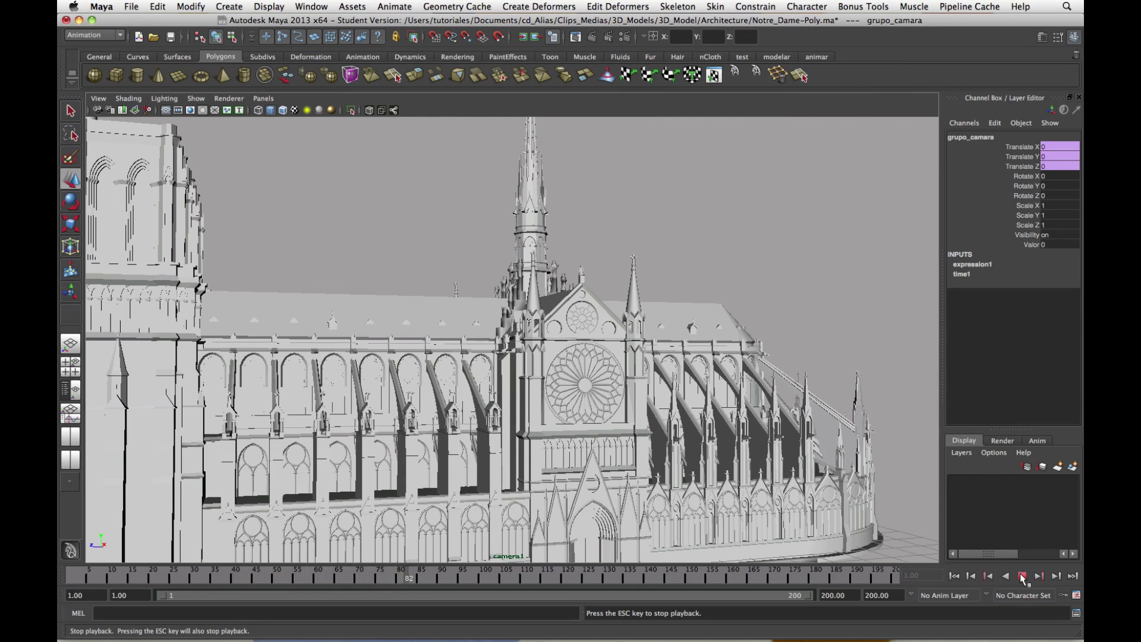
left_click(1022, 576)
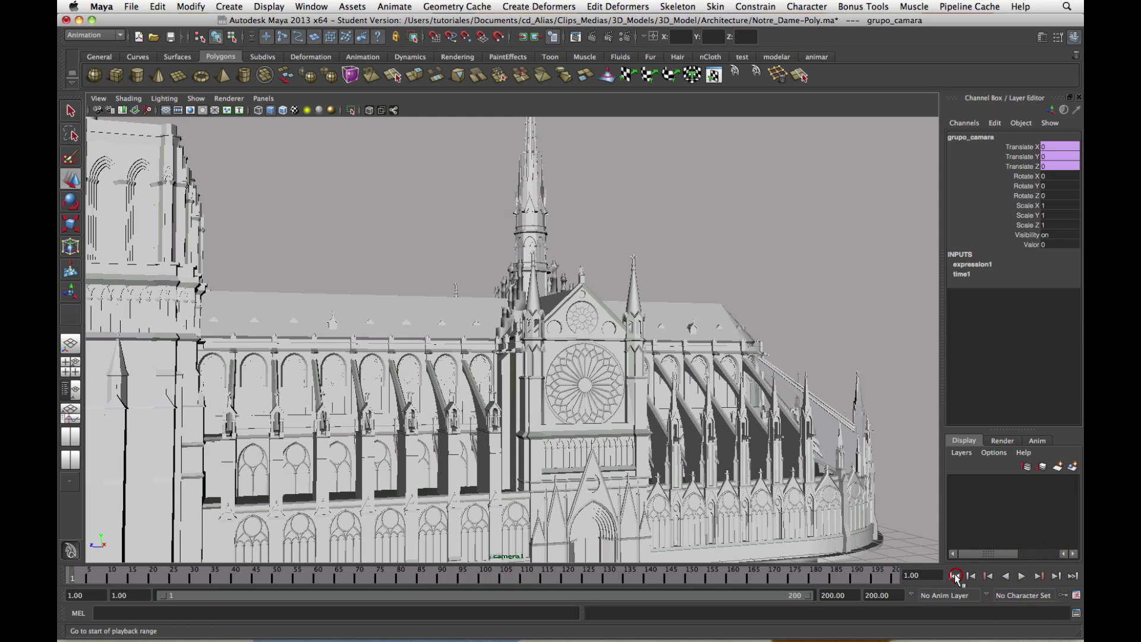
left_click(954, 576)
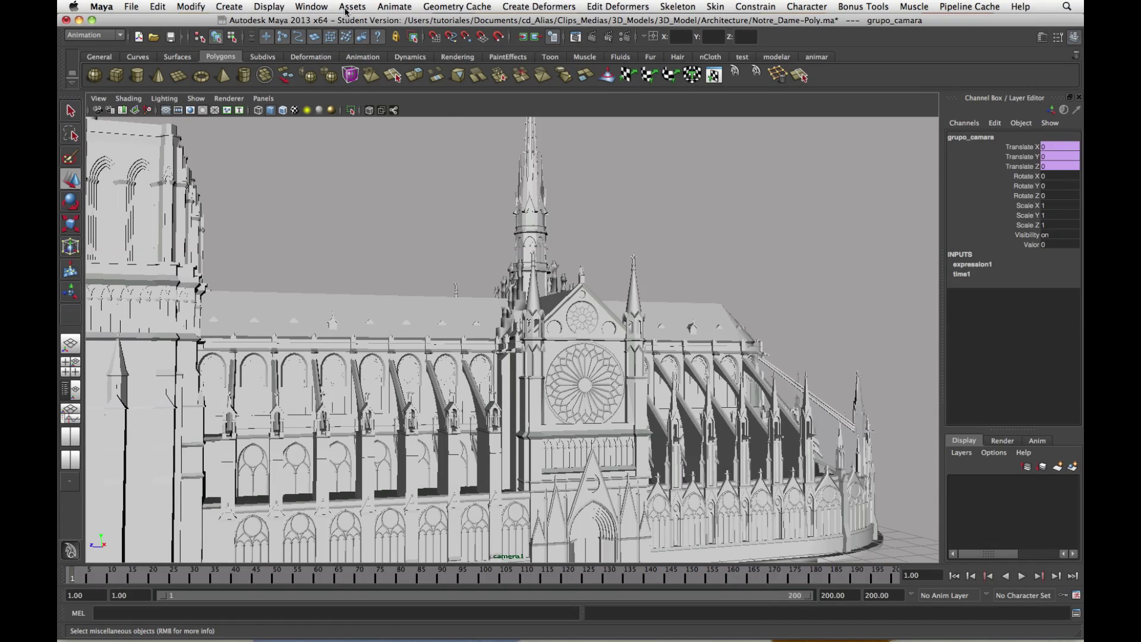
Reopen expression1 in the Expression Editor to review its three translate lines, and close the editor
left_click(312, 7)
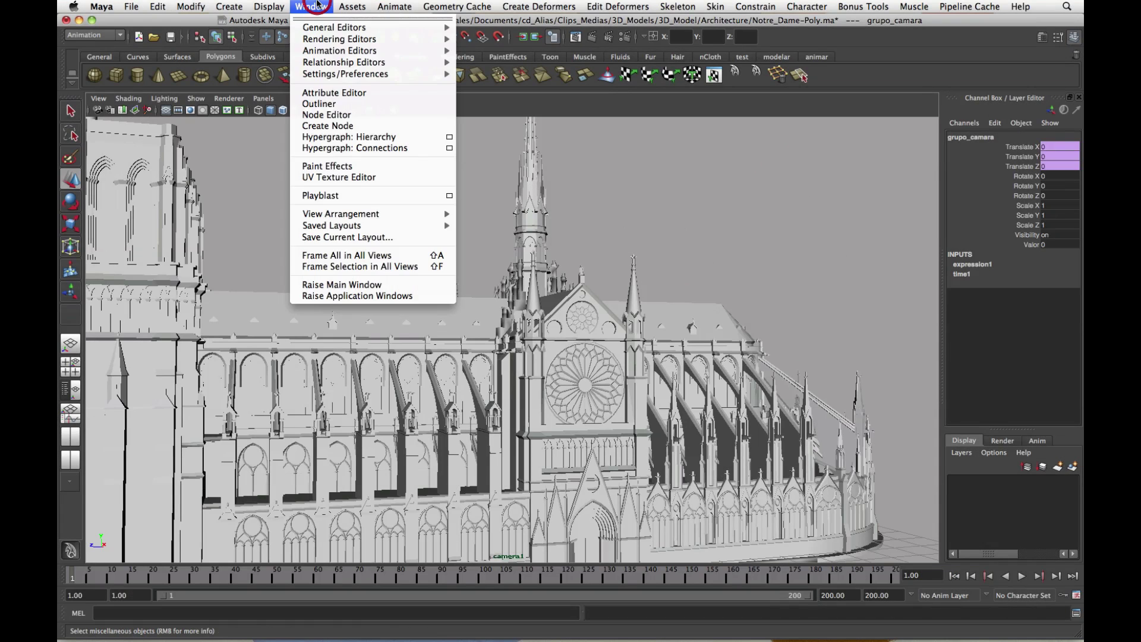
mouse_move(352, 76)
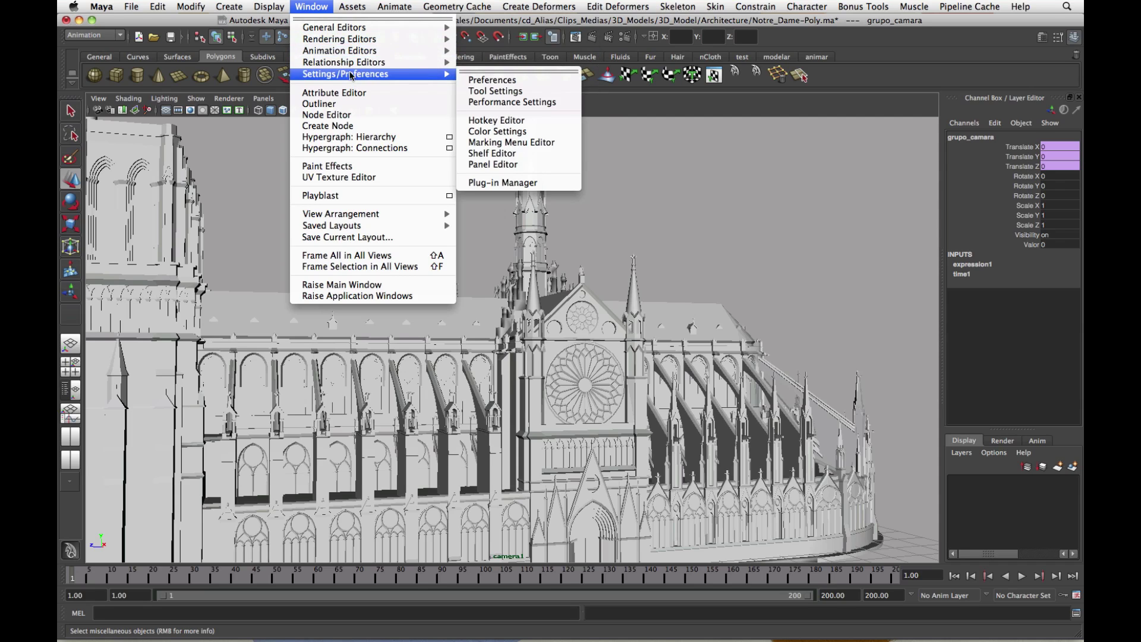
mouse_move(356, 51)
left_click(517, 131)
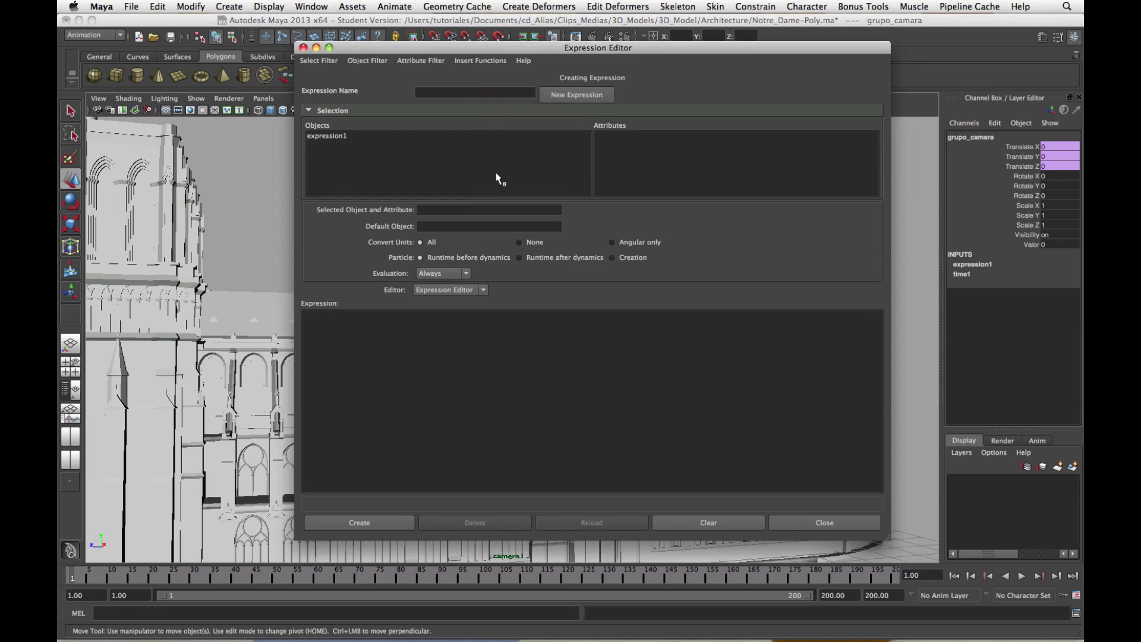
left_click(341, 135)
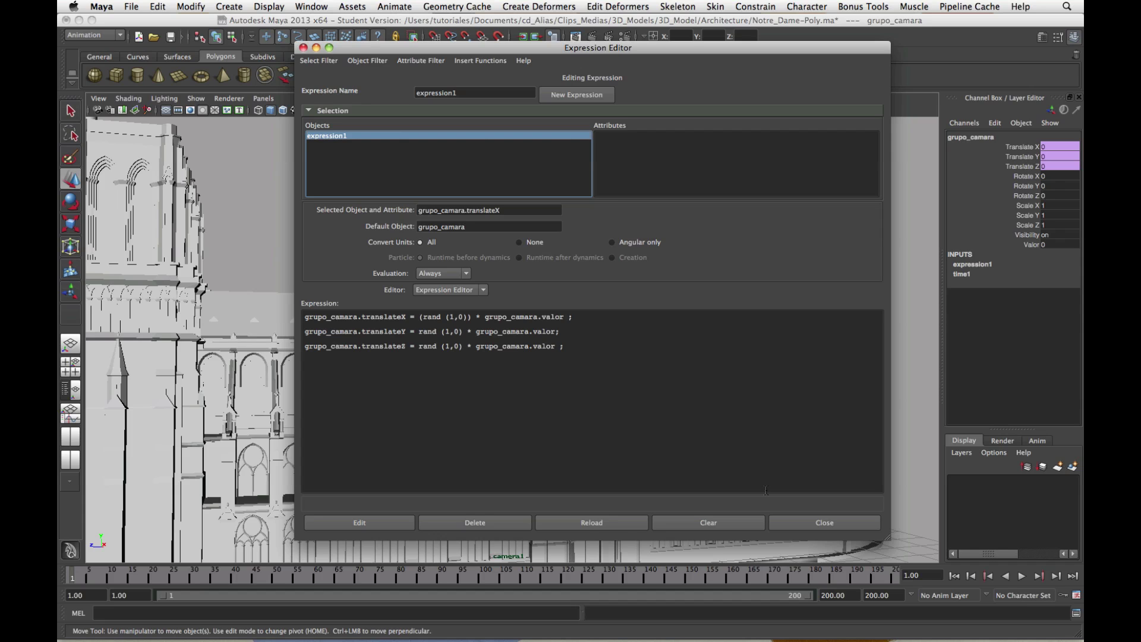
left_click(795, 520)
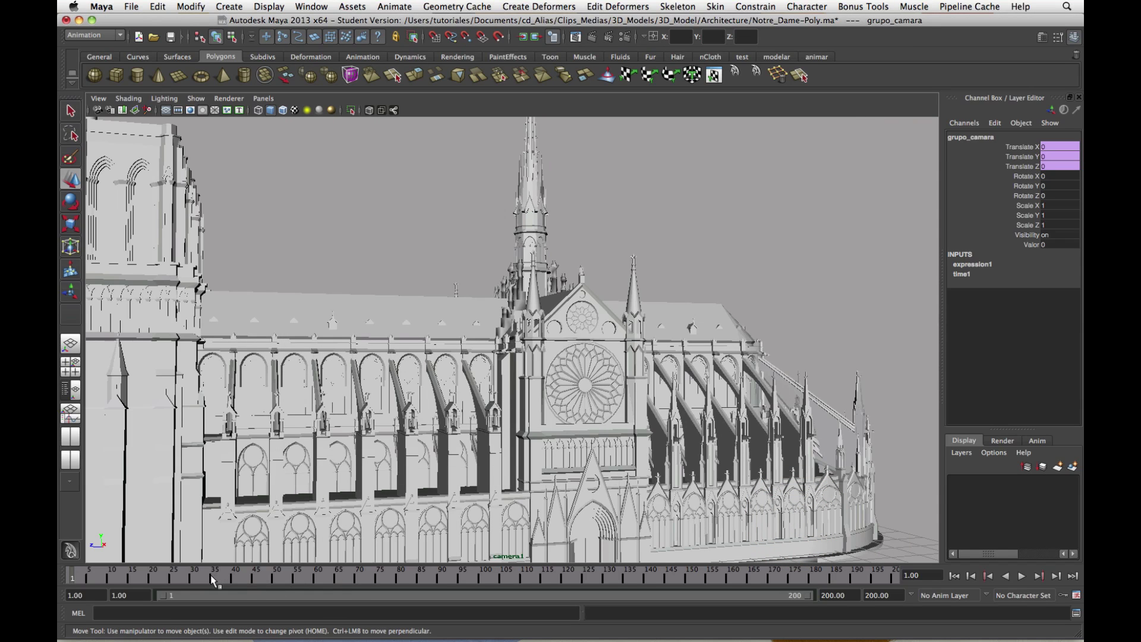
Go to frame 50 and key grupo_camara's Valor channel at 0
left_click_drag(210, 575, 273, 580)
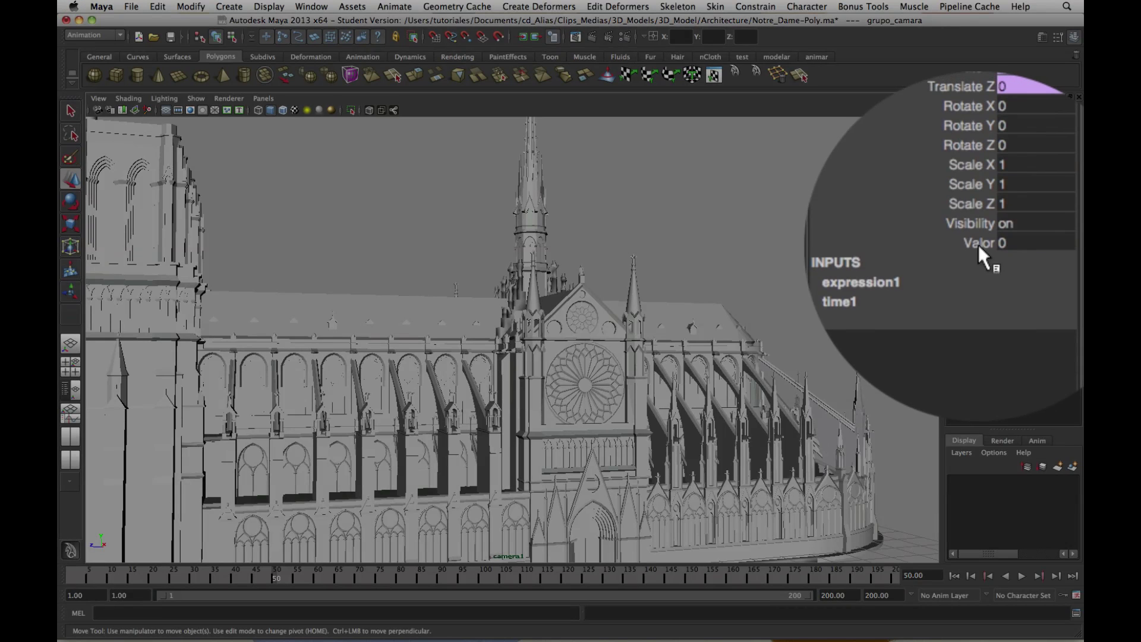
left_click(1022, 244)
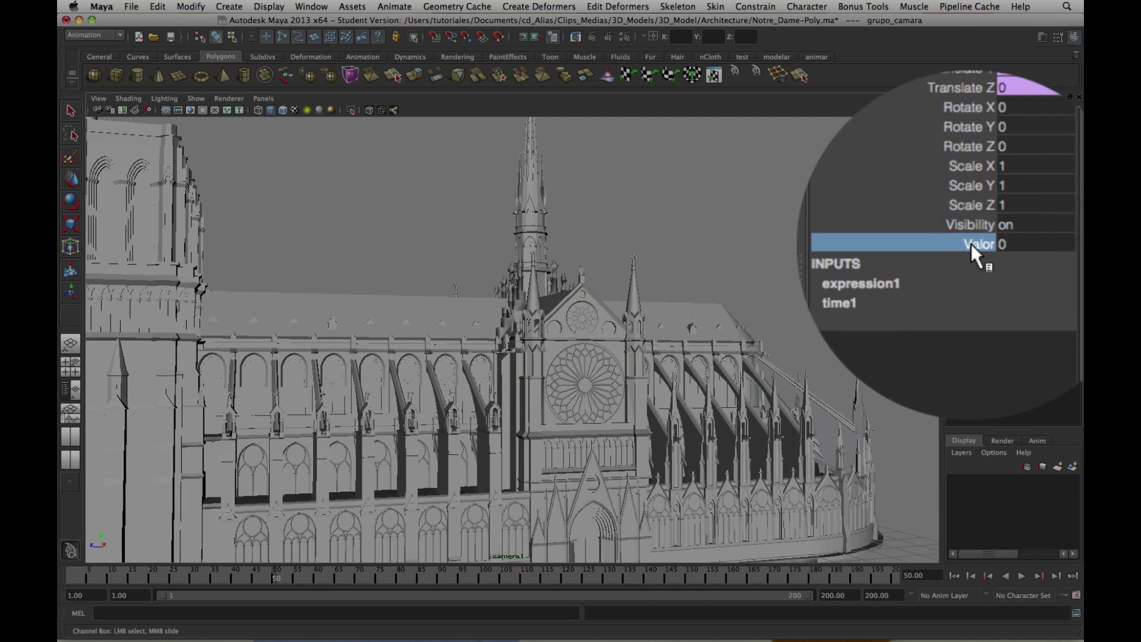
left_click(974, 244)
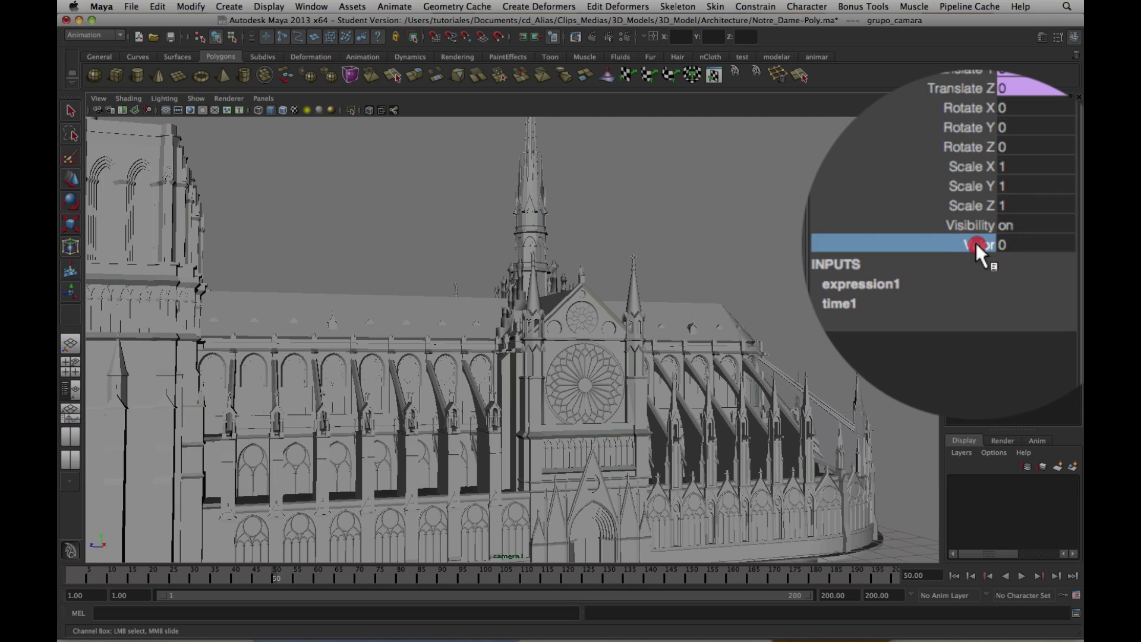
right_click(977, 244)
left_click(1025, 261)
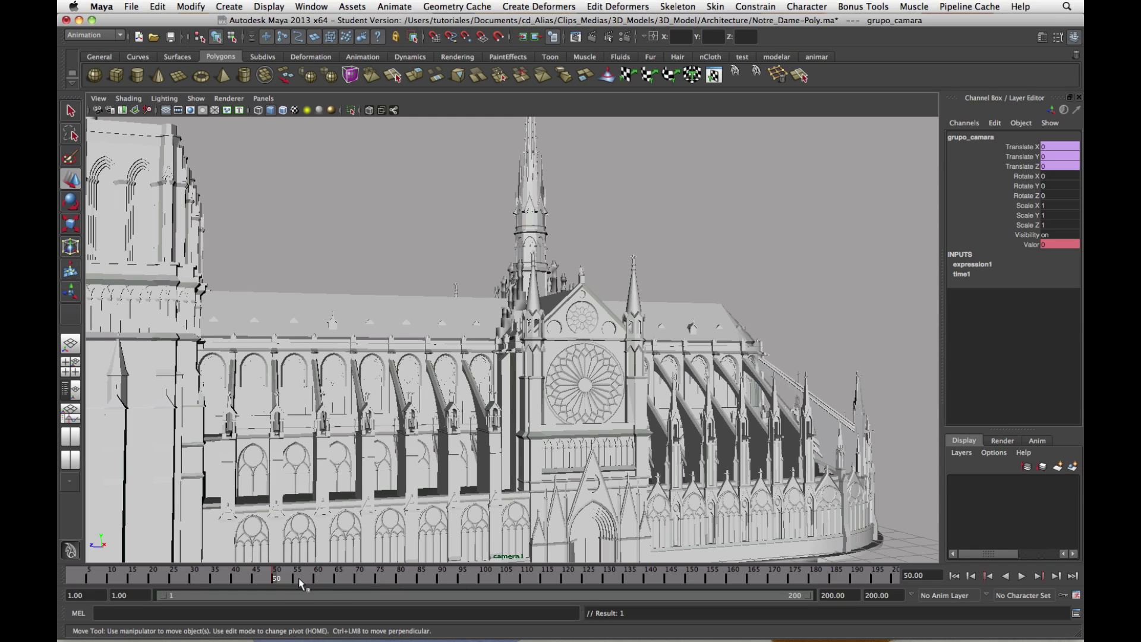
Go to frame 100, set Valor to 1, and key the channel there
left_click_drag(279, 582, 482, 584)
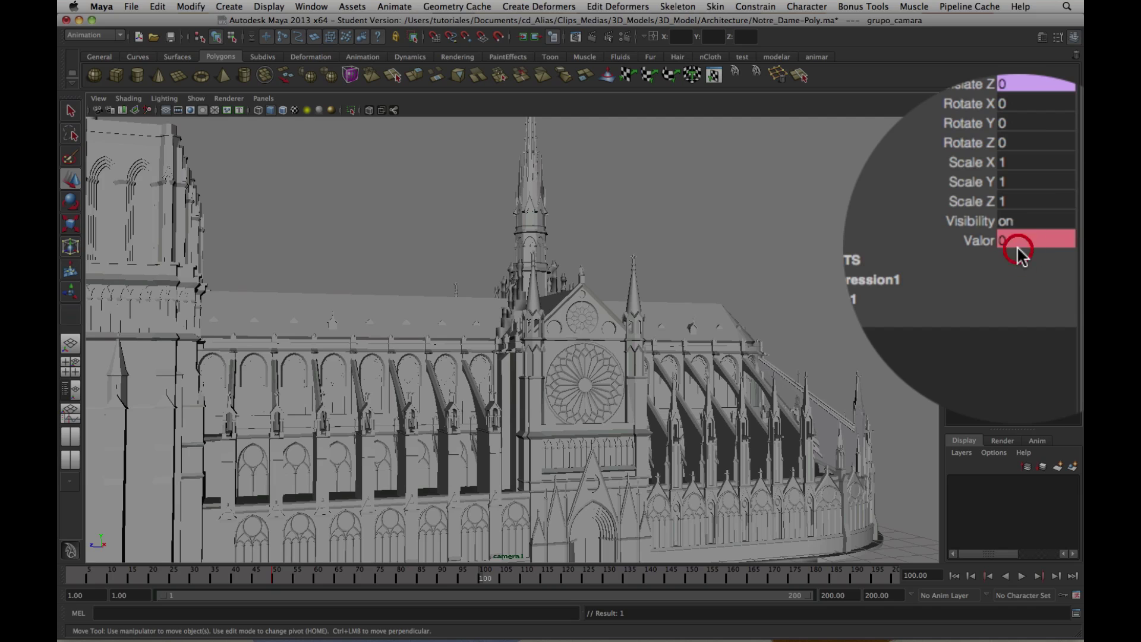
double_click(1046, 245)
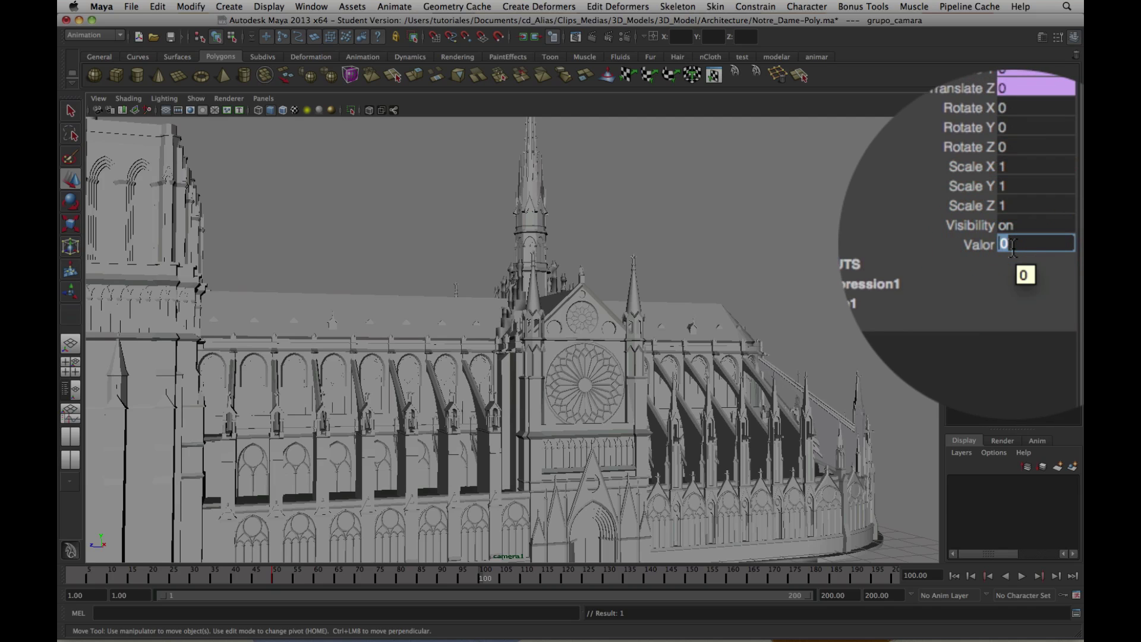
type("1")
key("Return")
left_click(979, 243)
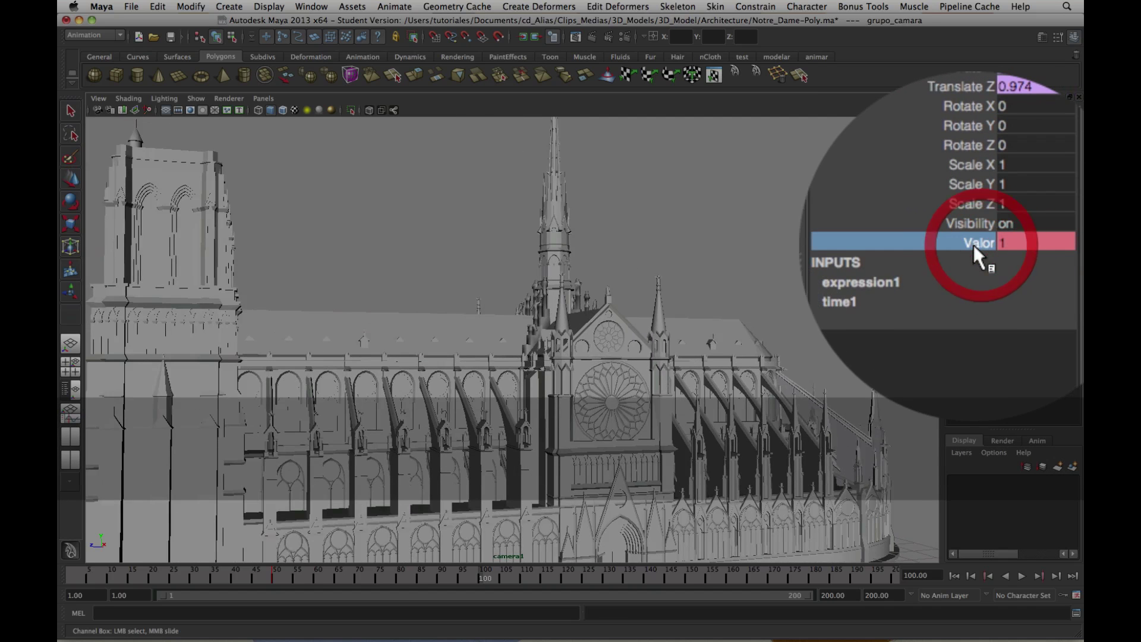
right_click(975, 248)
left_click(963, 262)
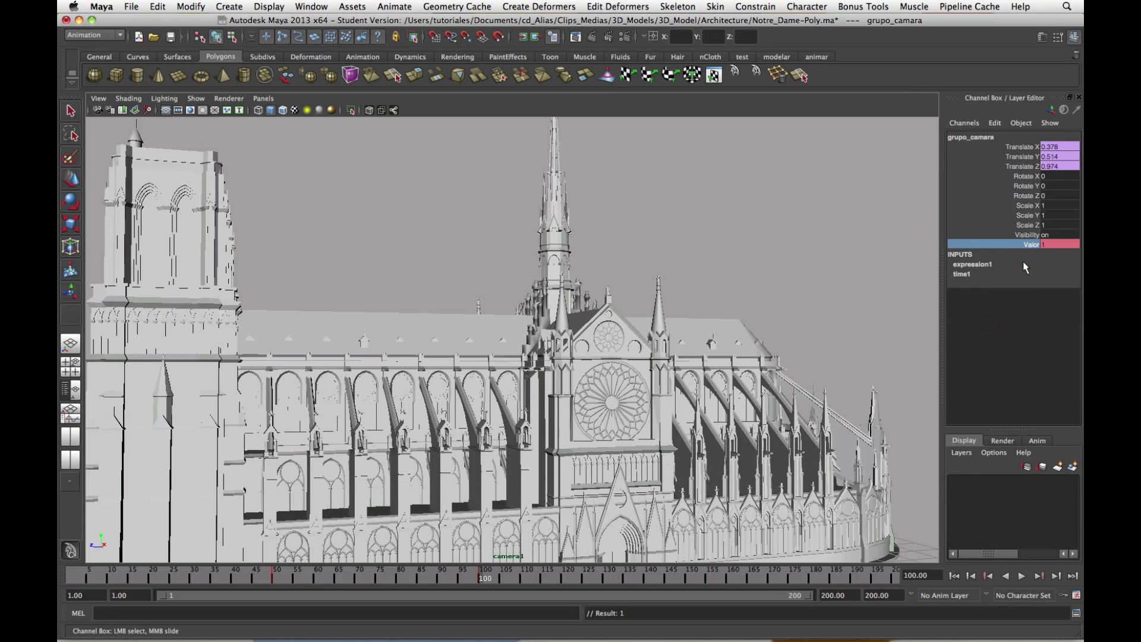
Play the animation from the first frame to check how the keyed Valor brings in the shake
left_click(954, 575)
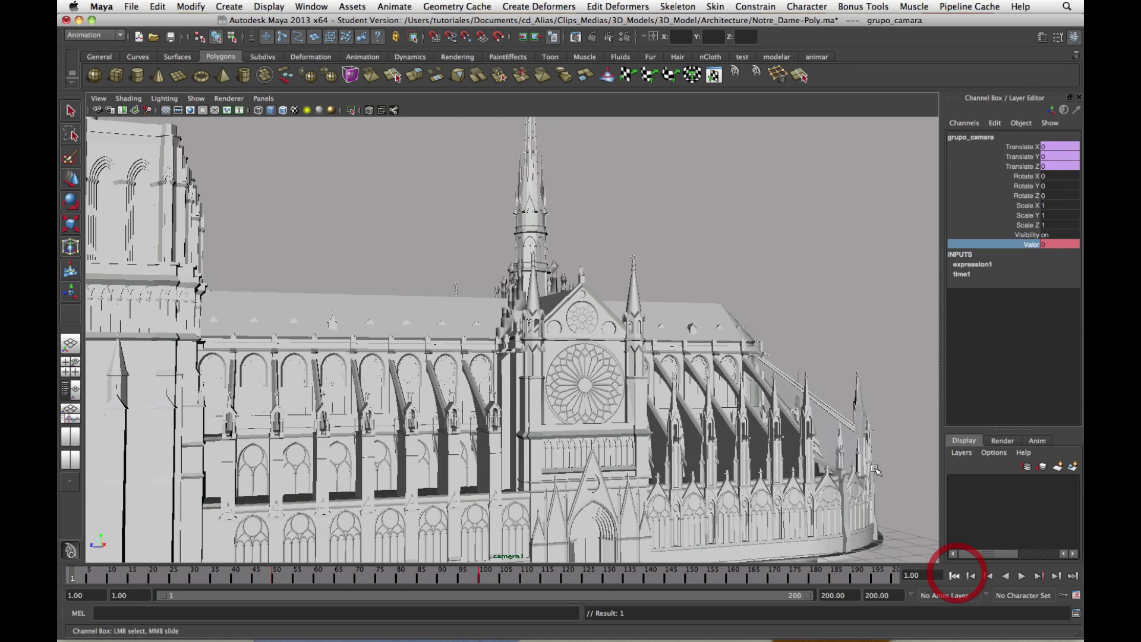
left_click(1023, 576)
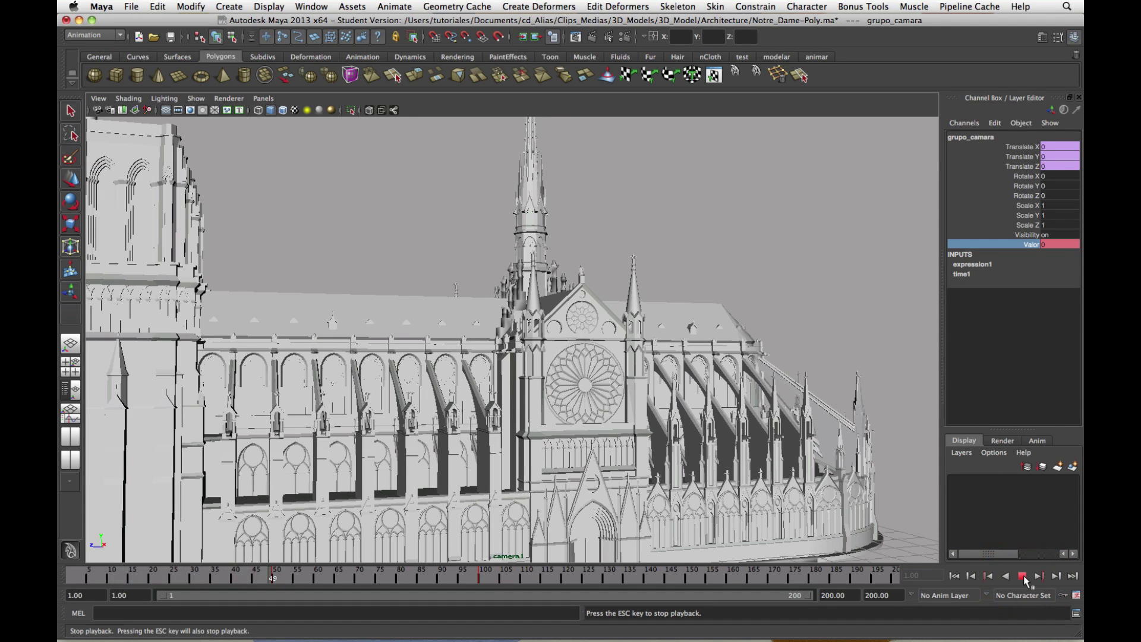